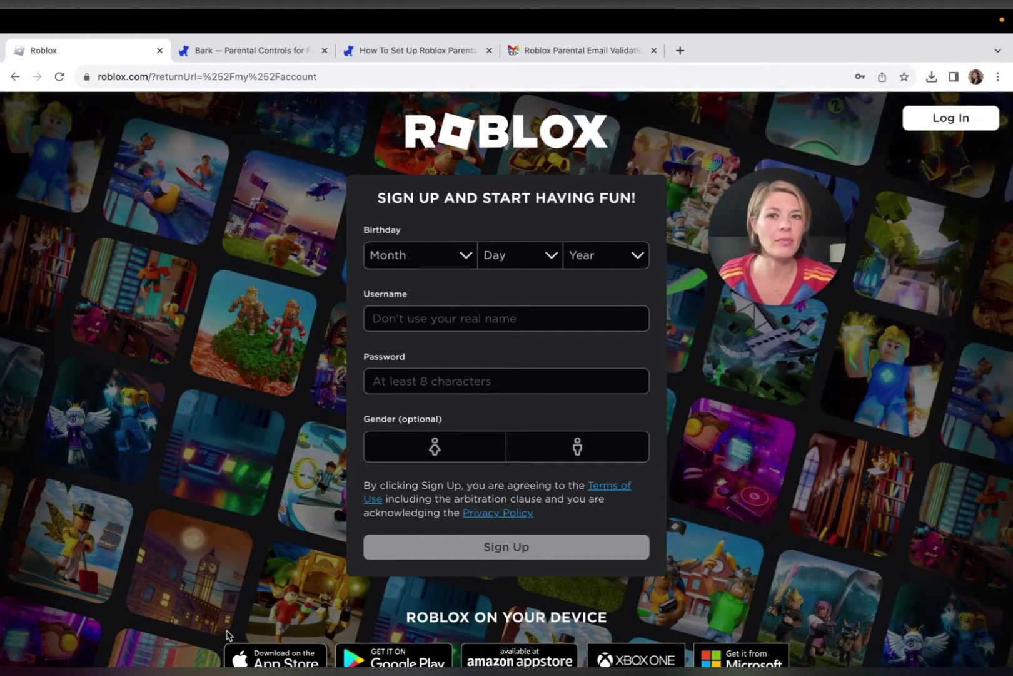
- Set the birthday to January 01, 2012
click(468, 259)
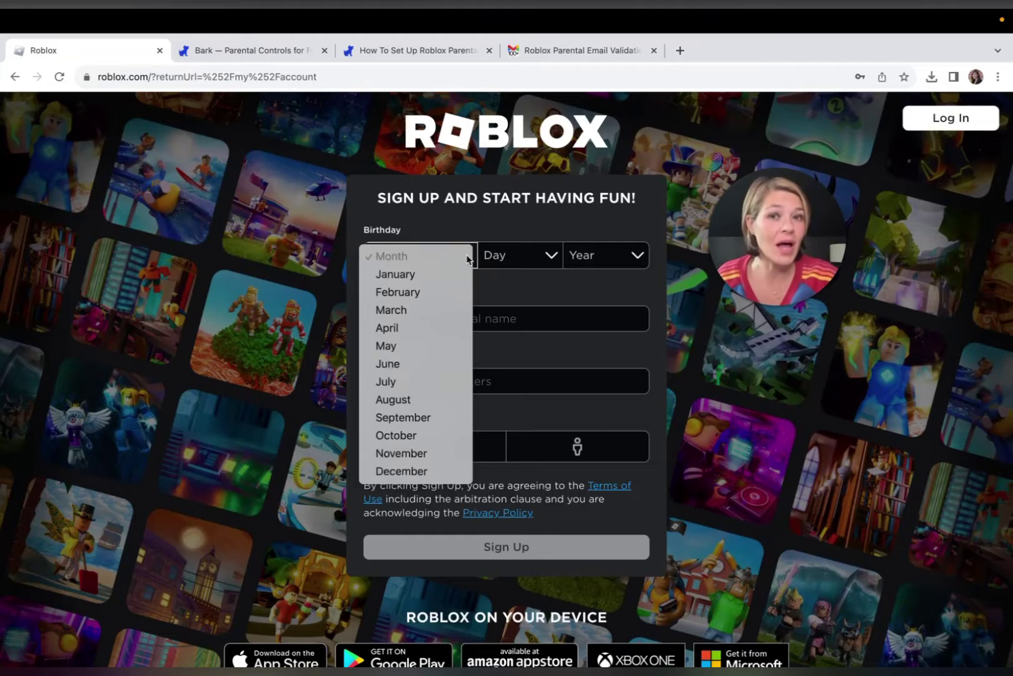
click(442, 275)
click(536, 256)
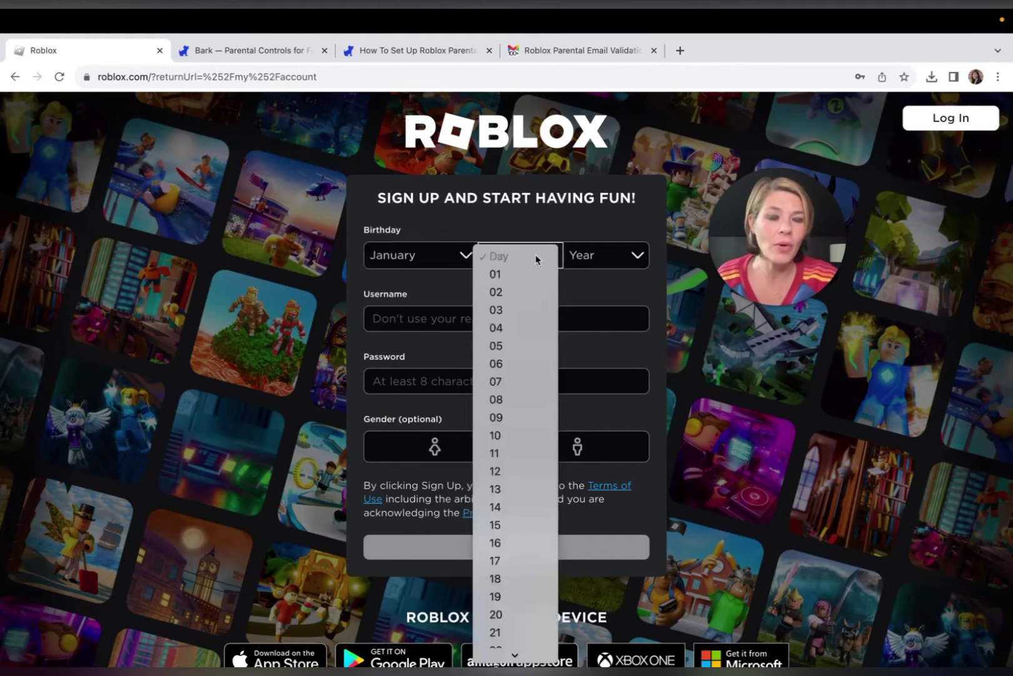
click(524, 274)
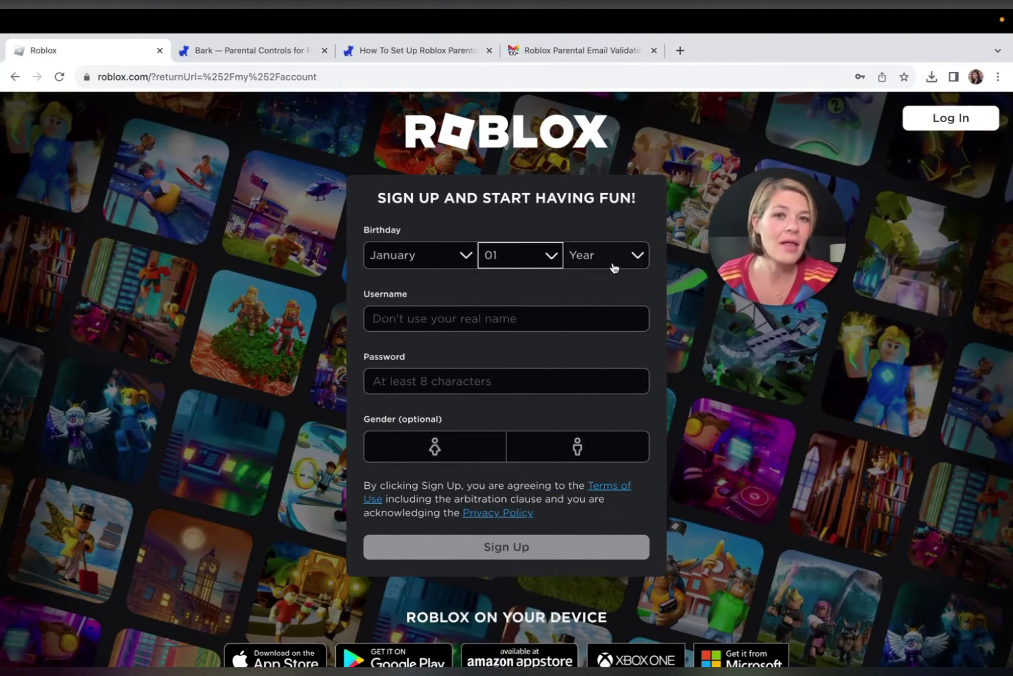
click(617, 257)
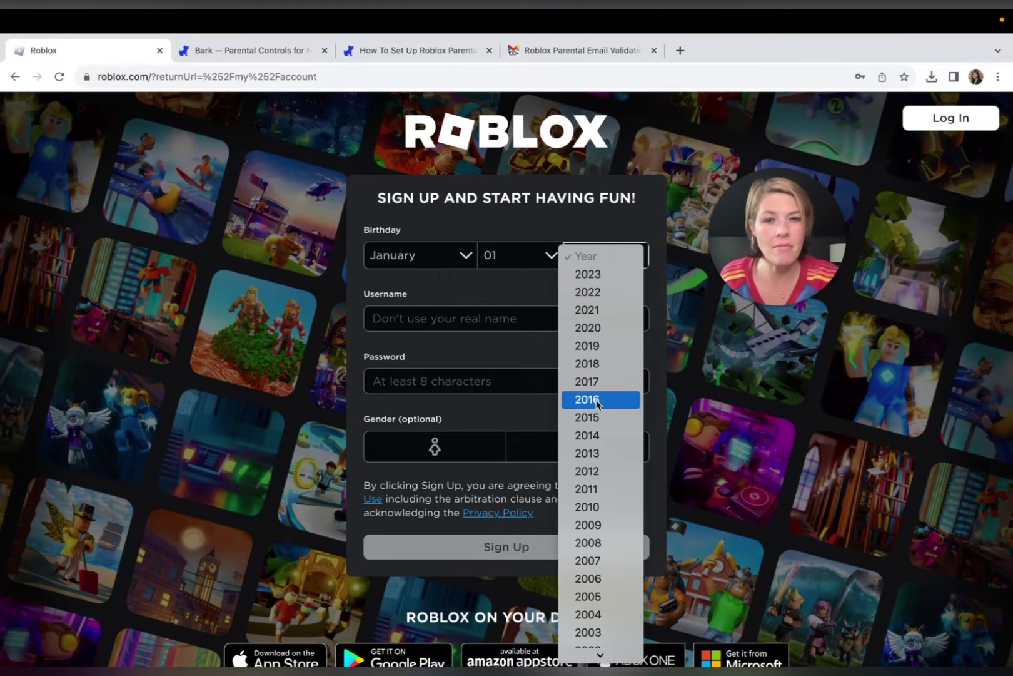
click(611, 473)
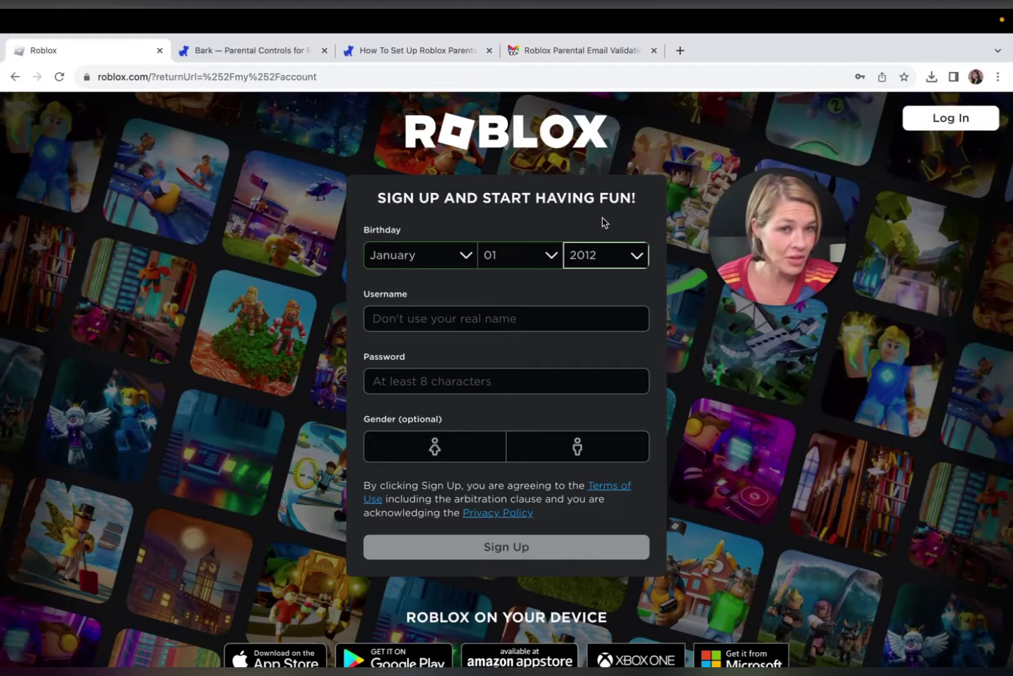
- Enter the saved username, accept a browser-generated strong password, and submit the sign-up
click(500, 318)
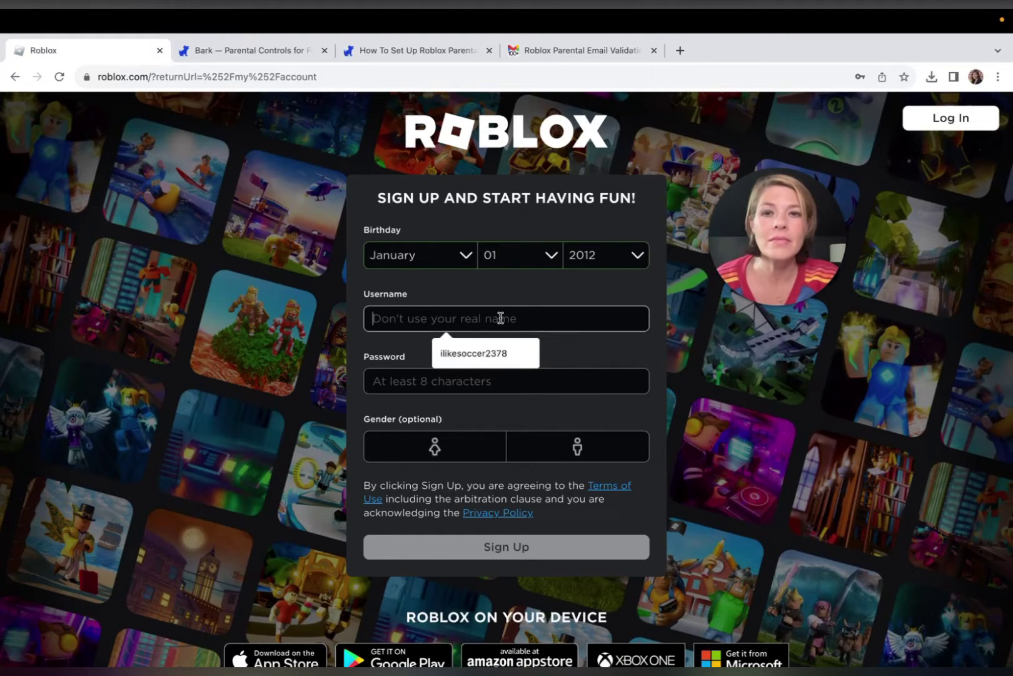
click(479, 354)
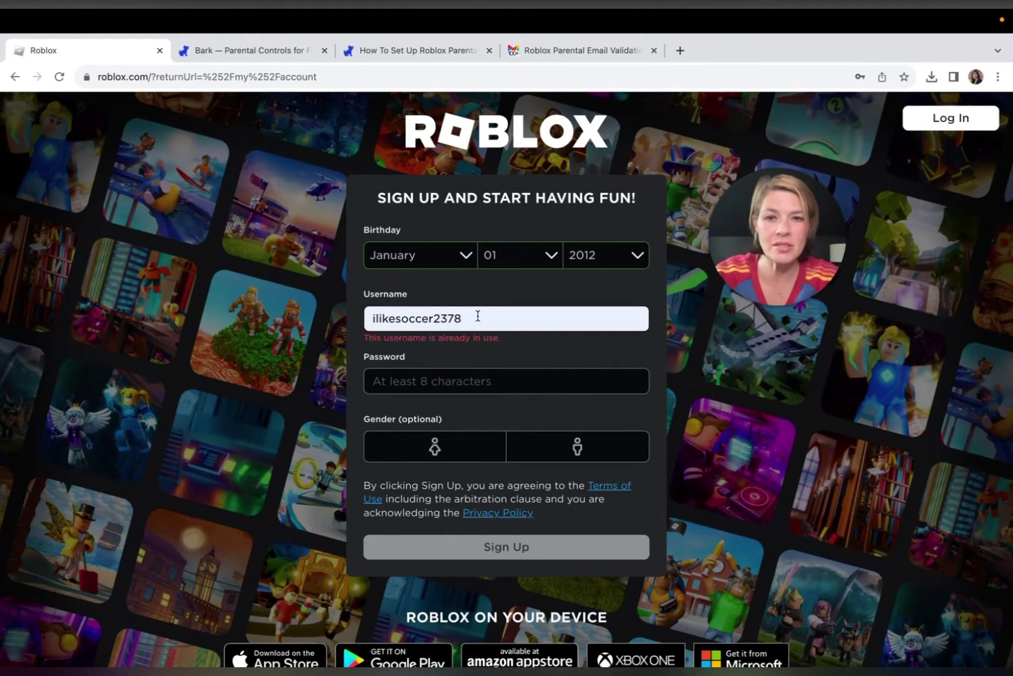
text(43)
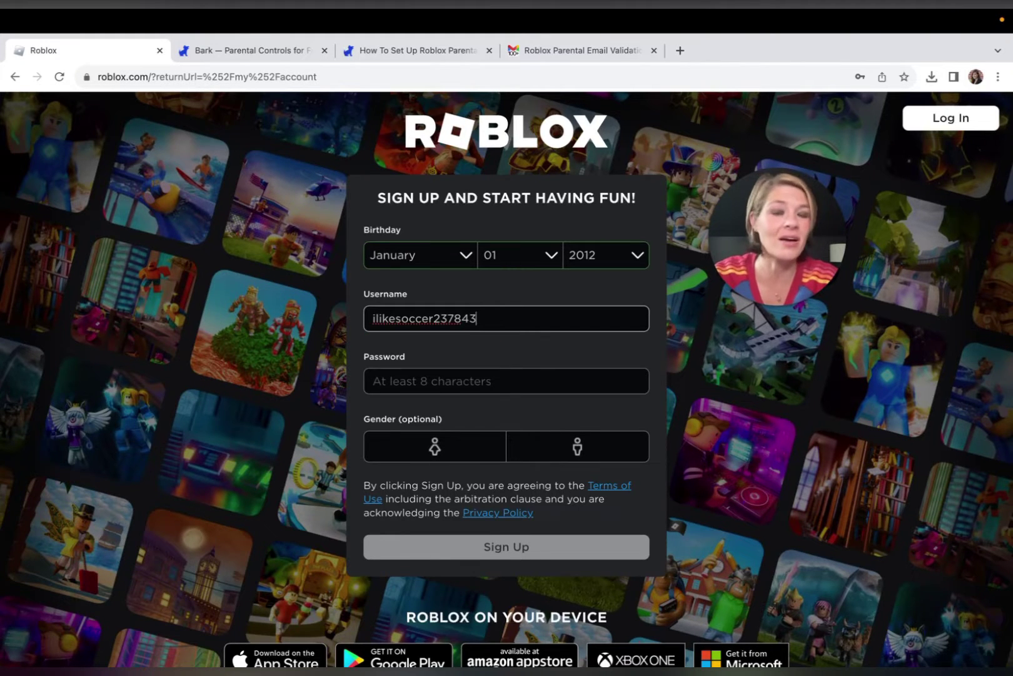
click(448, 380)
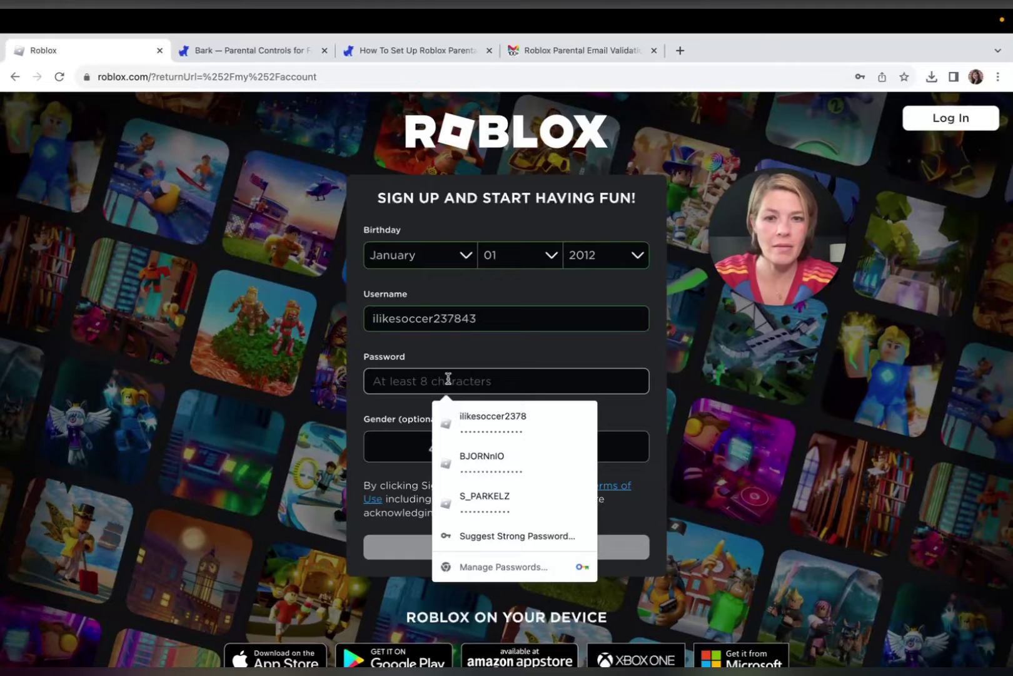
click(498, 536)
click(507, 417)
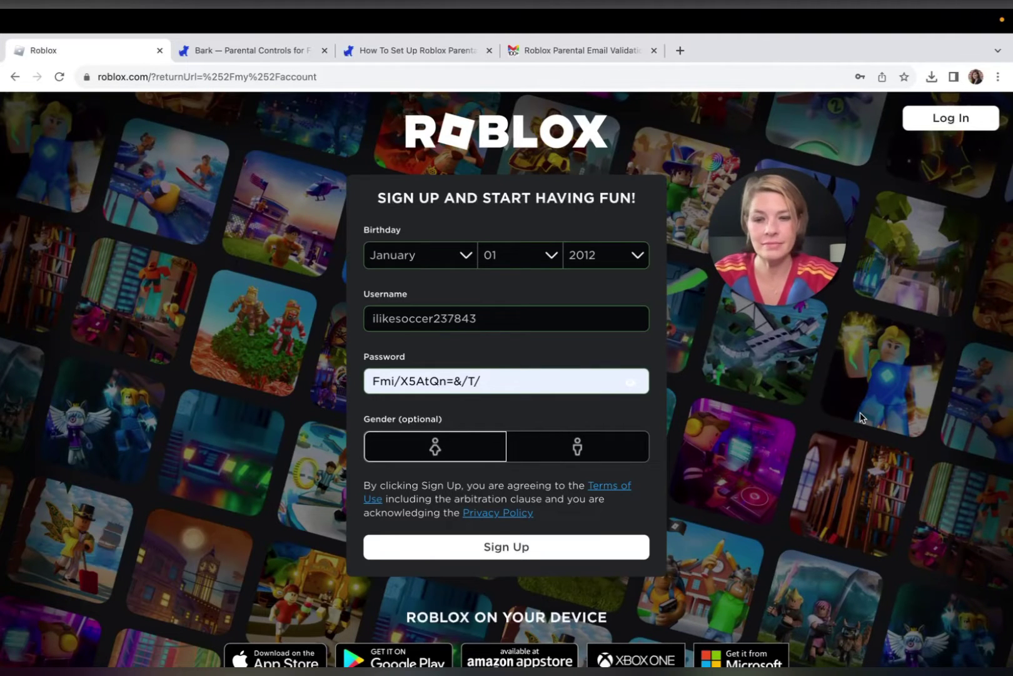
key(super+shift+3)
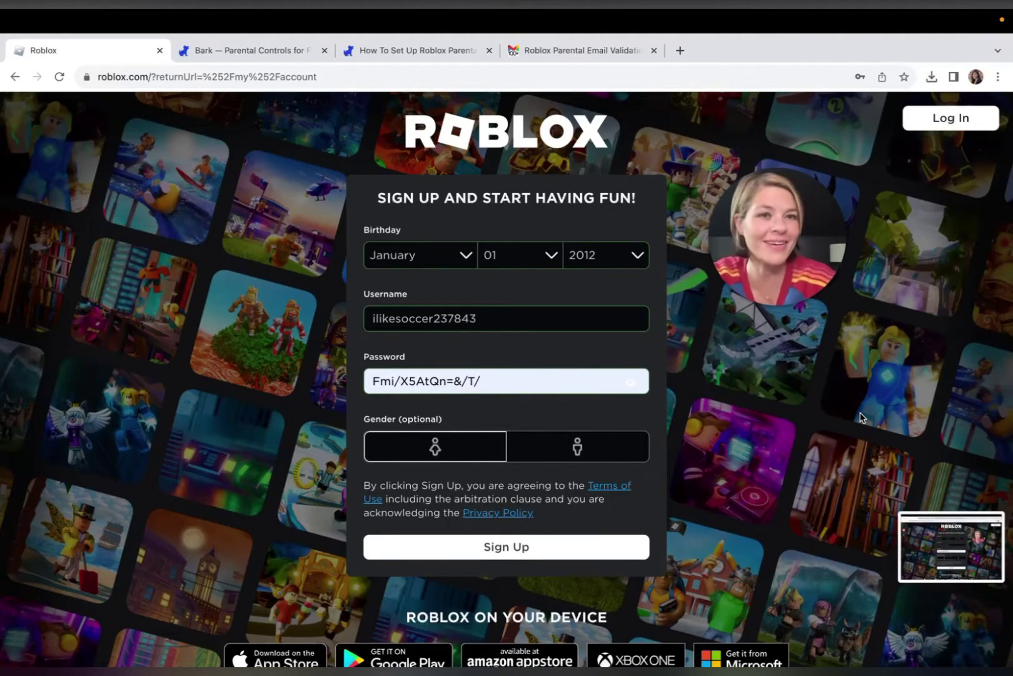
click(497, 548)
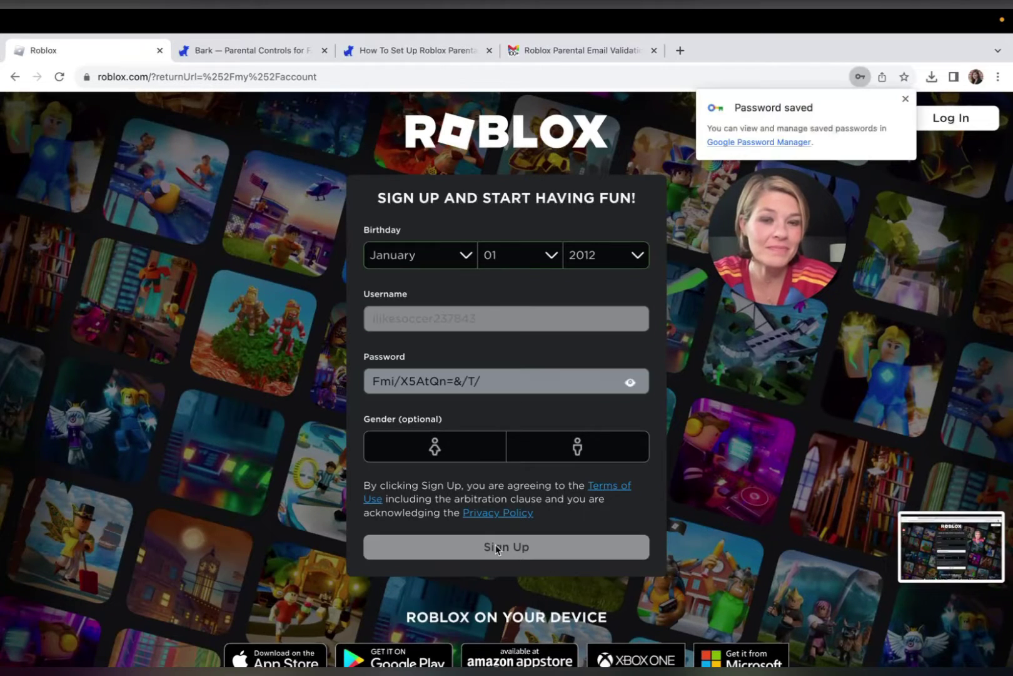
- Dismiss the password-saved notice and go to Settings from the Home page gear menu
click(906, 101)
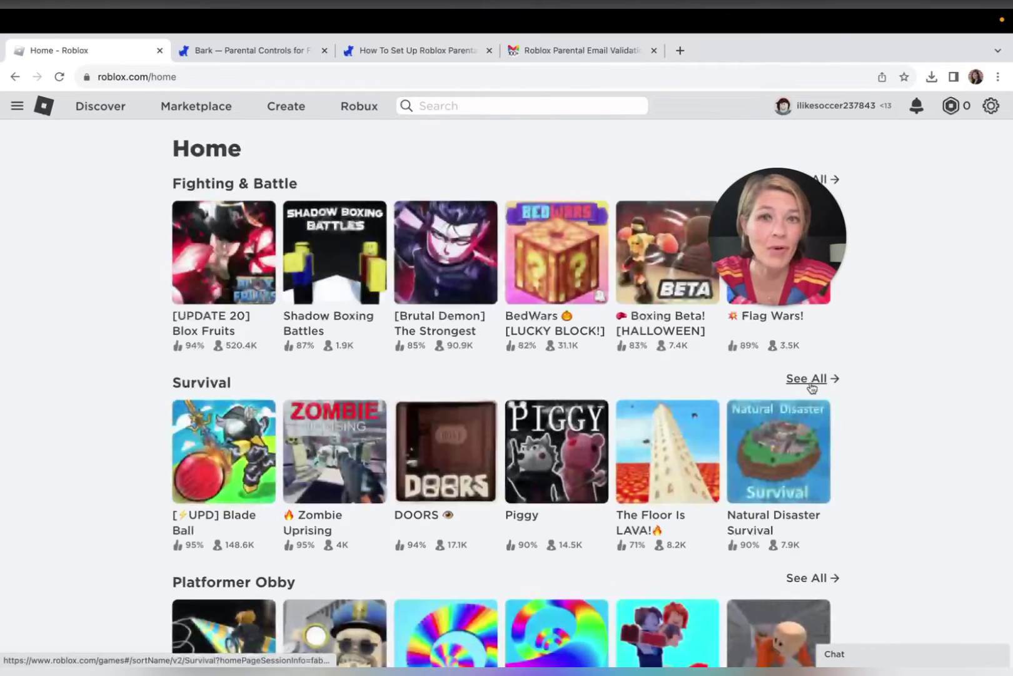
mouse_move(776, 237)
mouse_down()
mouse_move(927, 304)
mouse_move(917, 212)
mouse_up()
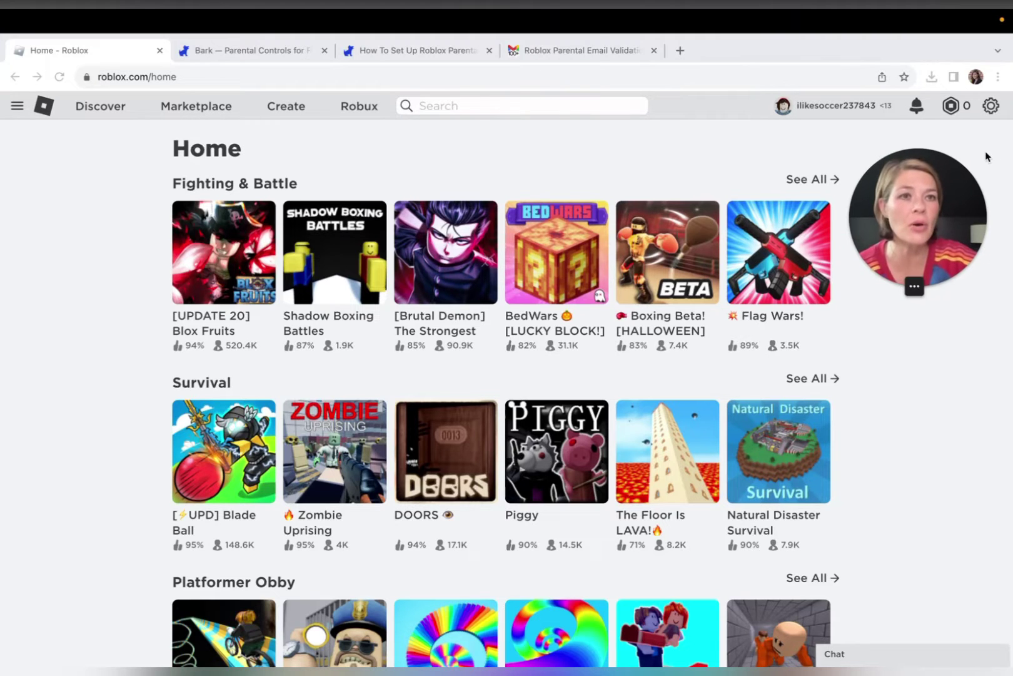
click(992, 106)
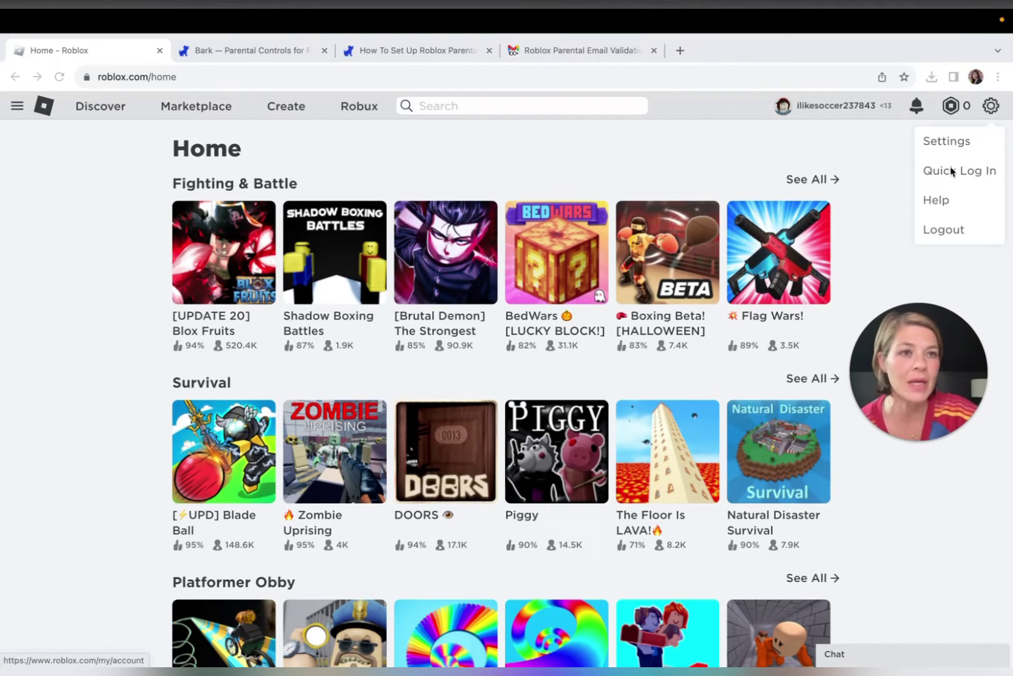
click(945, 140)
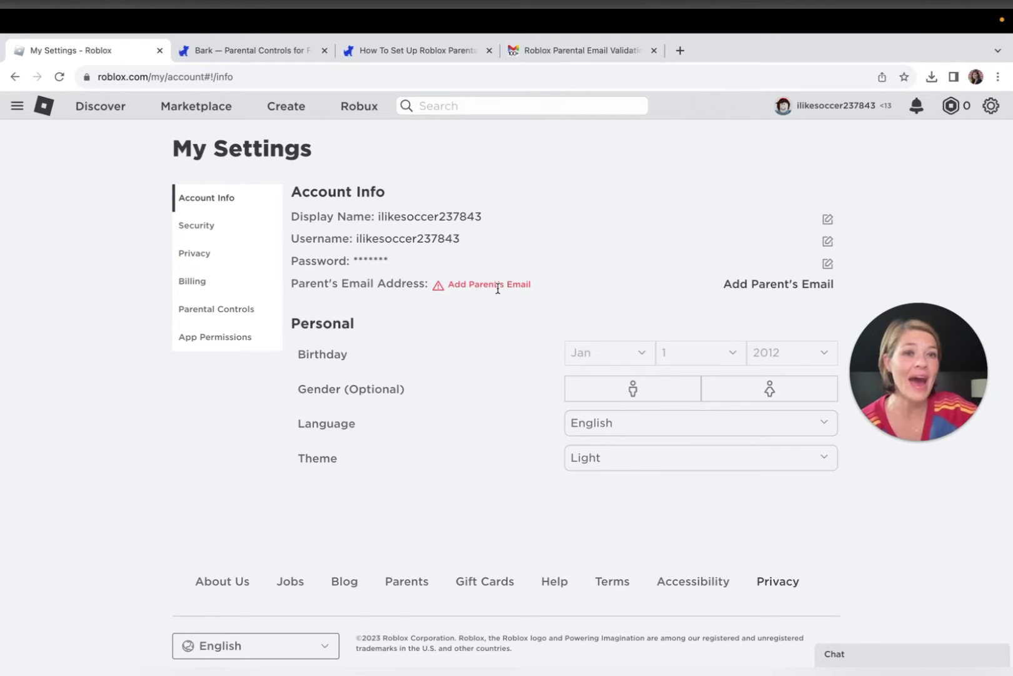
- Add the saved parent email, acknowledge the verification notice, and reload to show it verified
click(772, 286)
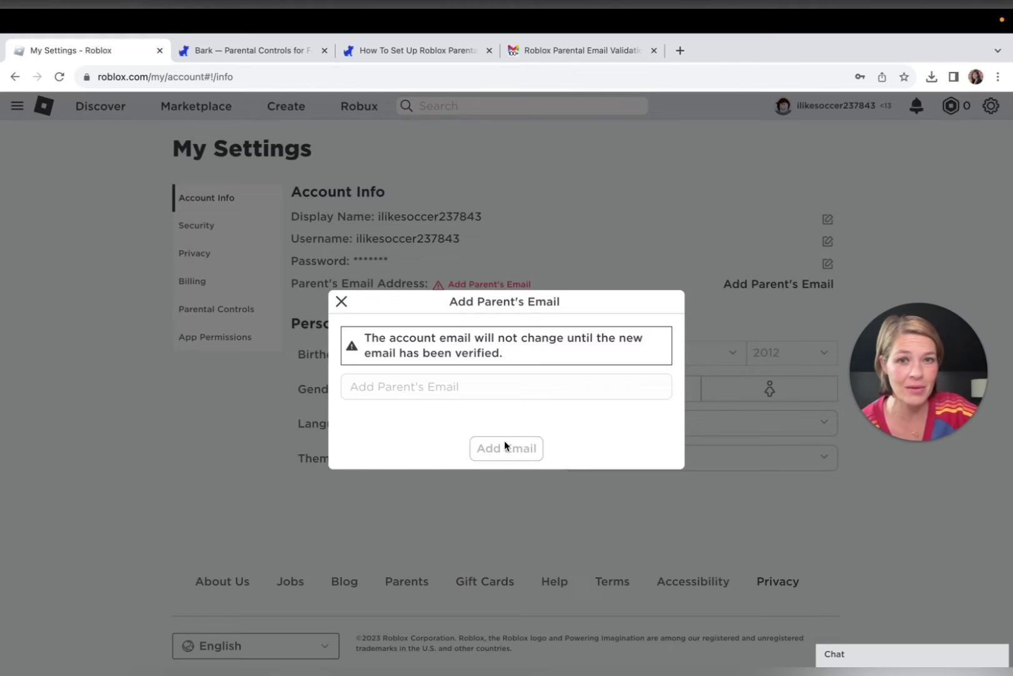
click(450, 388)
click(470, 421)
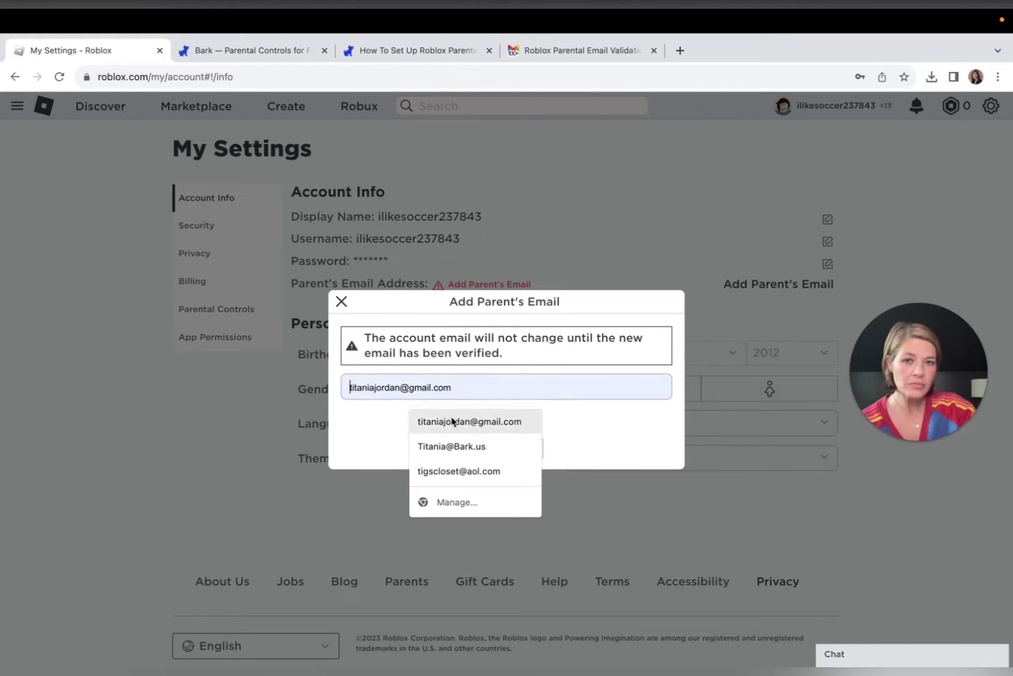
click(507, 448)
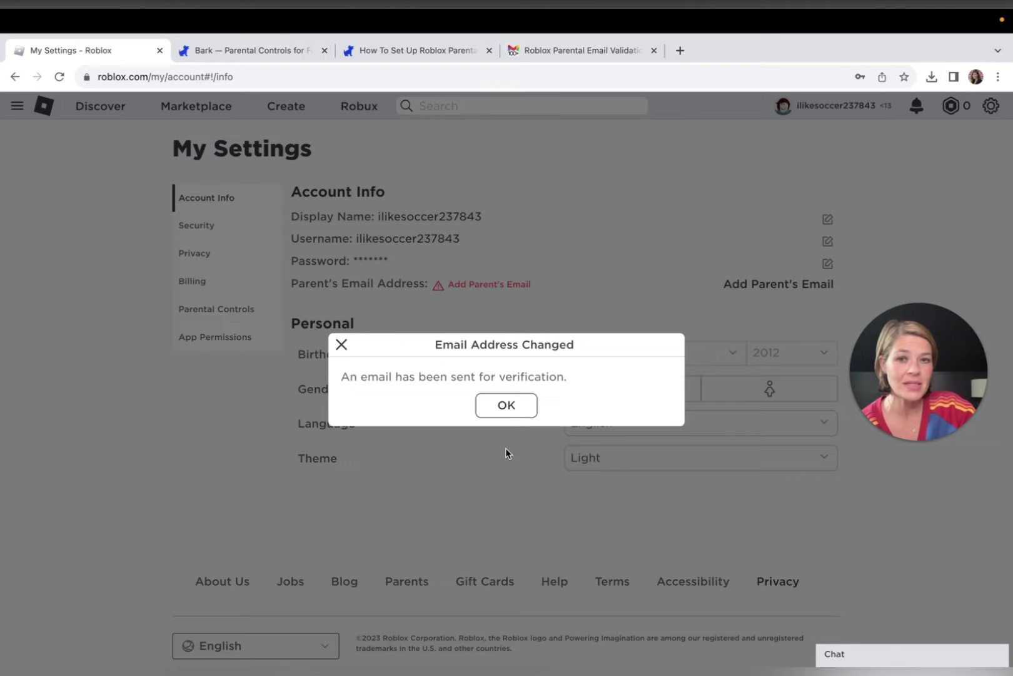
click(507, 405)
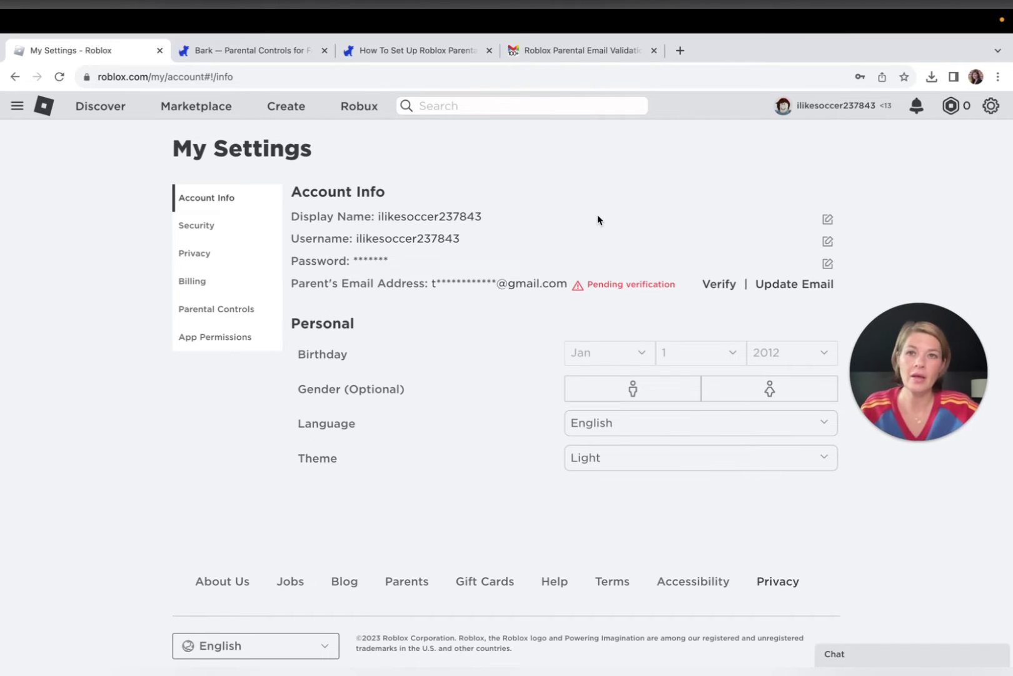
click(60, 77)
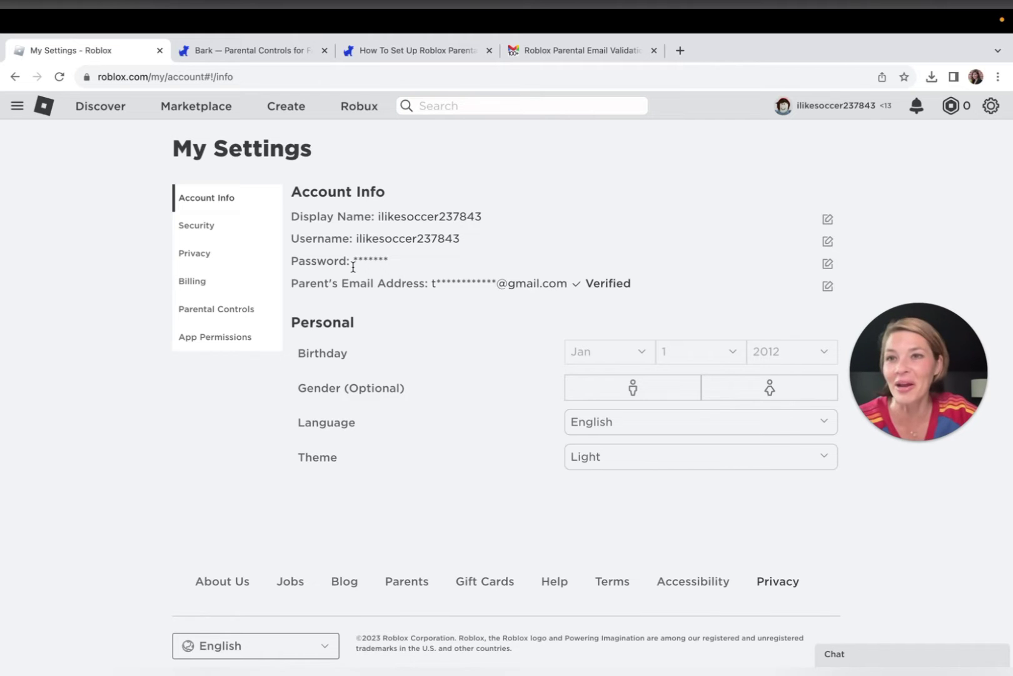
- Go to the Security page to view the 2-Step Verification options
click(197, 226)
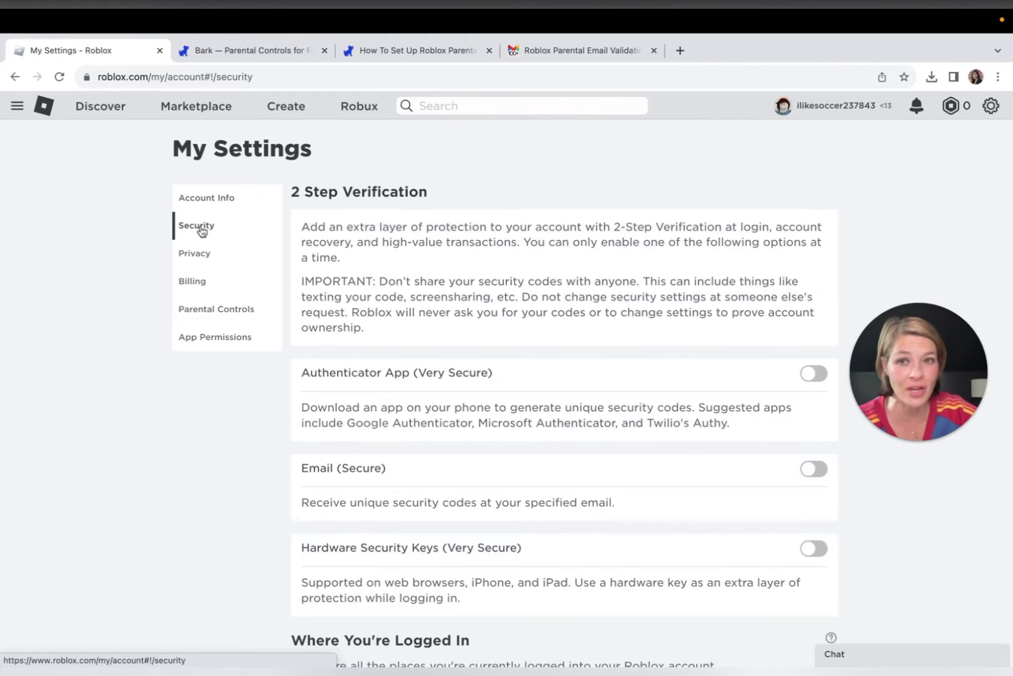
scroll(531, 407, down, 5)
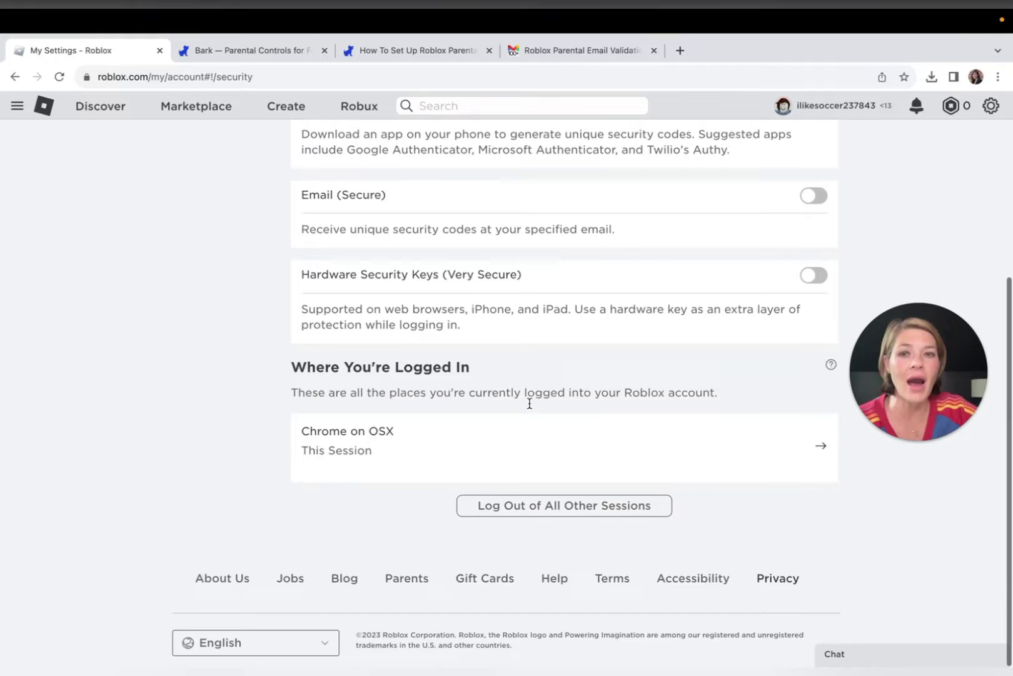
scroll(531, 407, up, 5)
scroll(531, 407, down, 1)
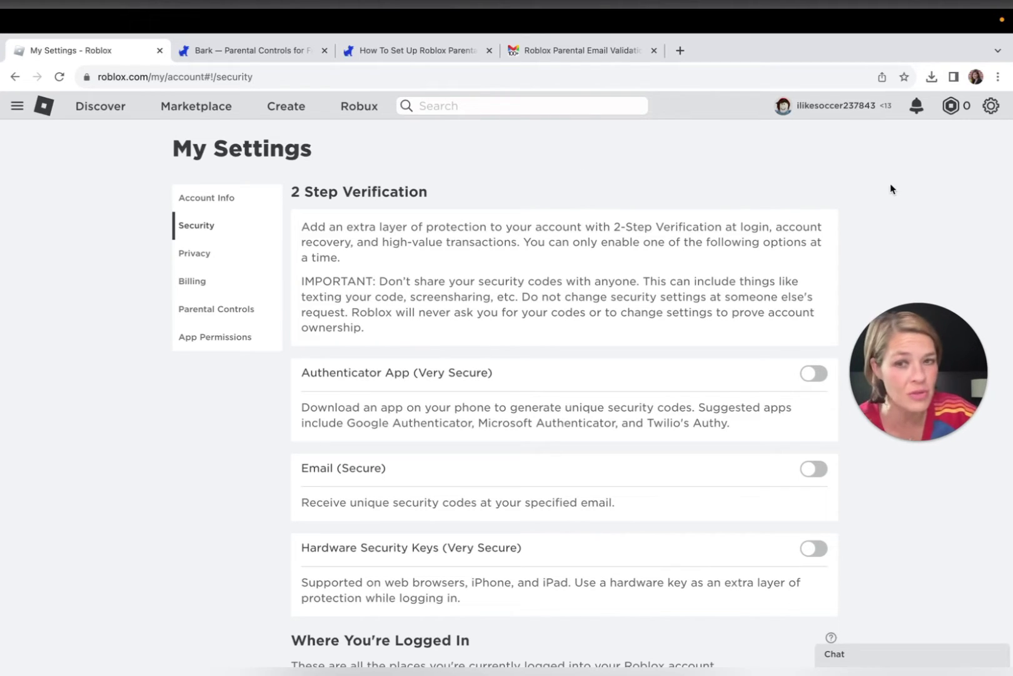
scroll(458, 478, down, 2)
scroll(458, 478, down, 3)
scroll(458, 478, up, 5)
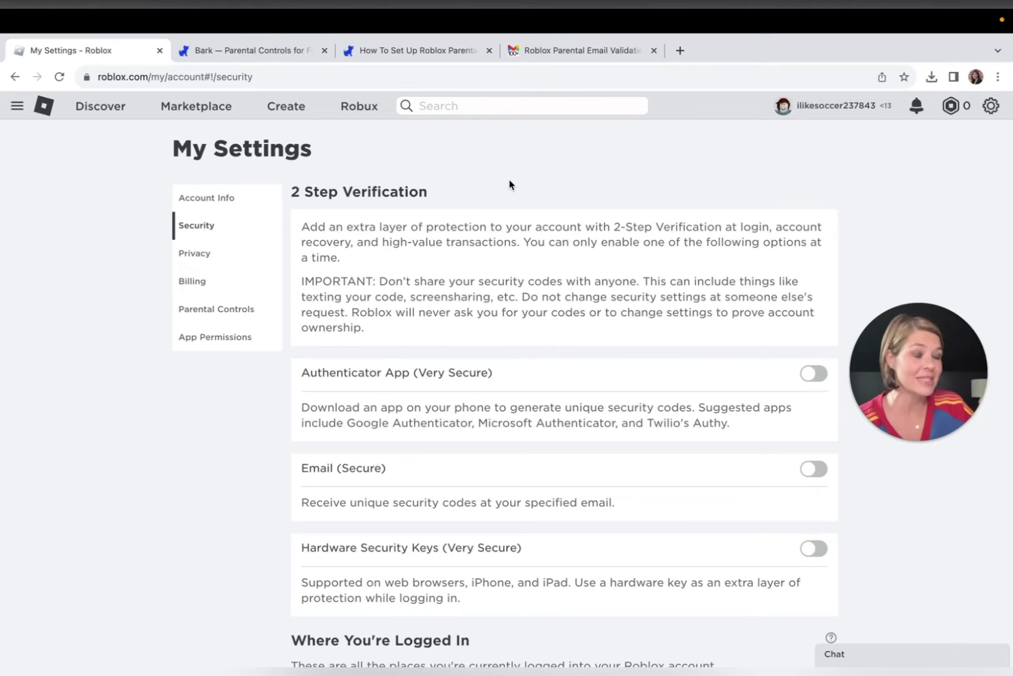
click(197, 254)
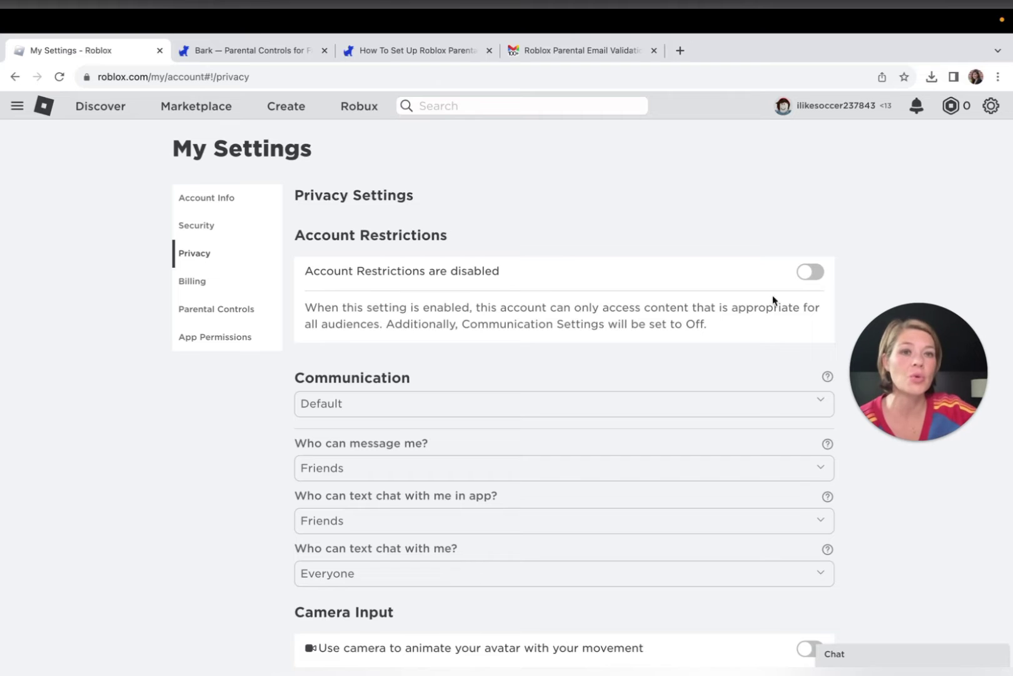
click(817, 276)
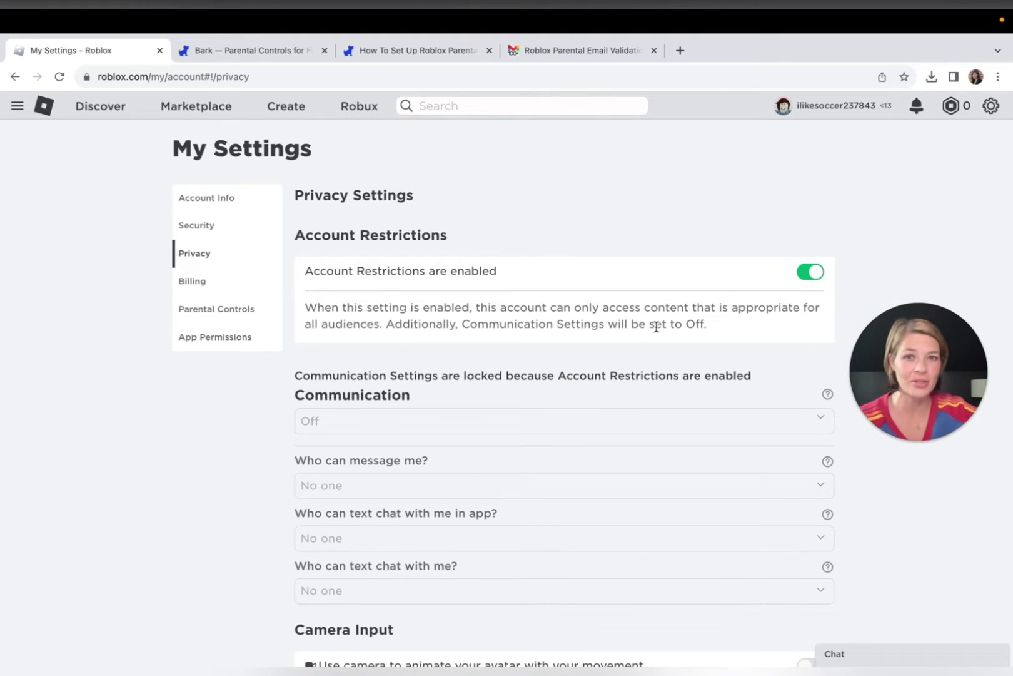
scroll(637, 231, down, 1)
scroll(637, 231, down, 1)
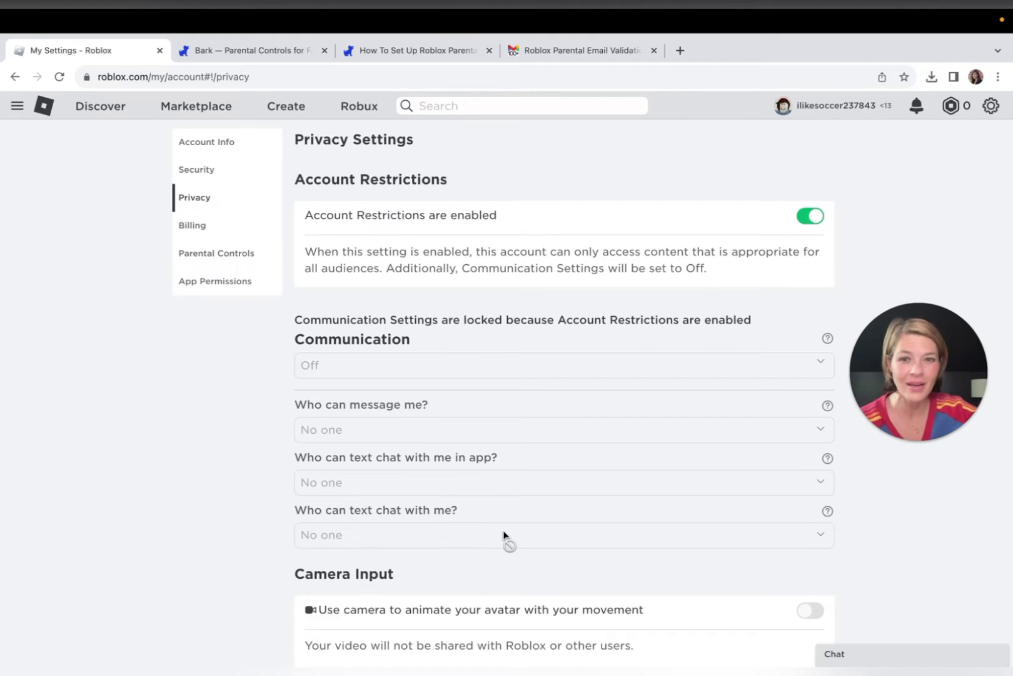
scroll(503, 529, down, 2)
scroll(507, 542, down, 2)
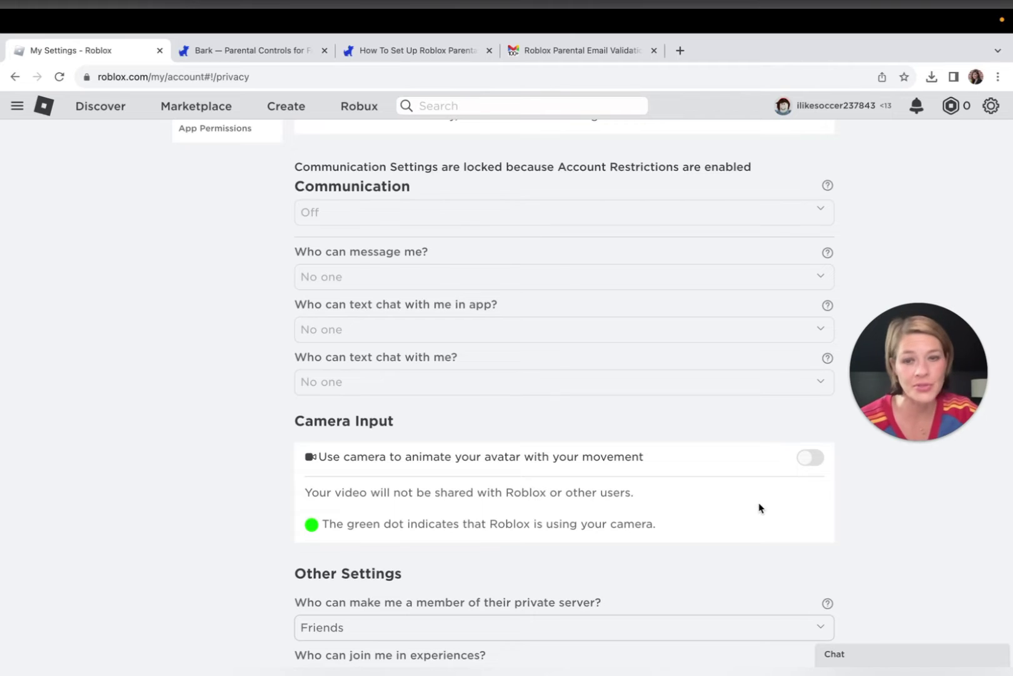
scroll(760, 508, down, 3)
scroll(760, 507, down, 3)
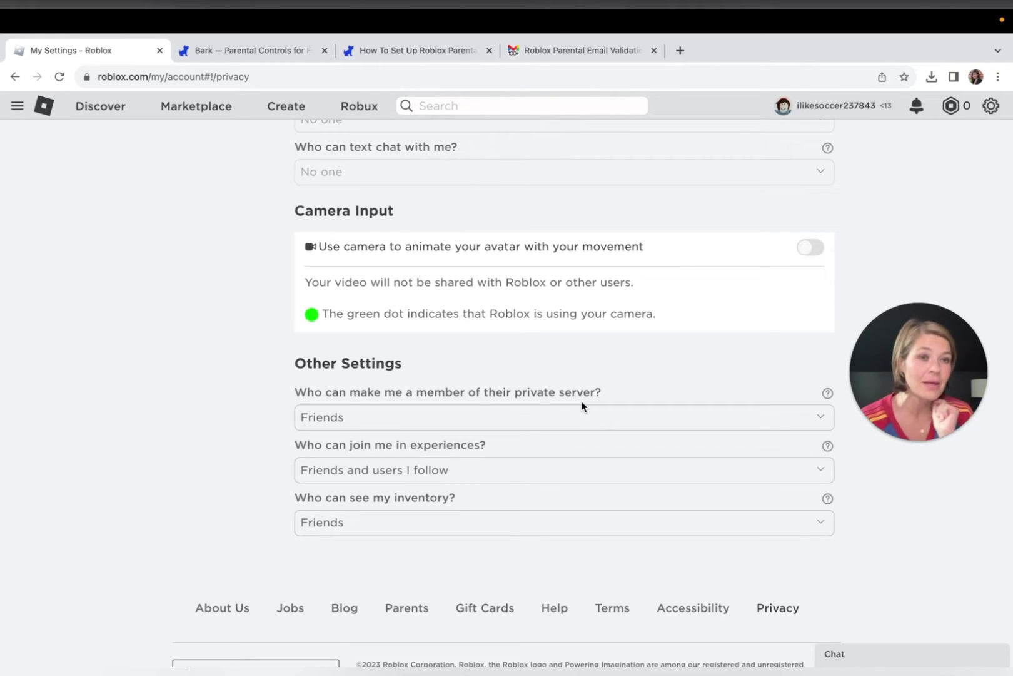
- Set private server invites, experience joining and inventory visibility all to No one
click(828, 420)
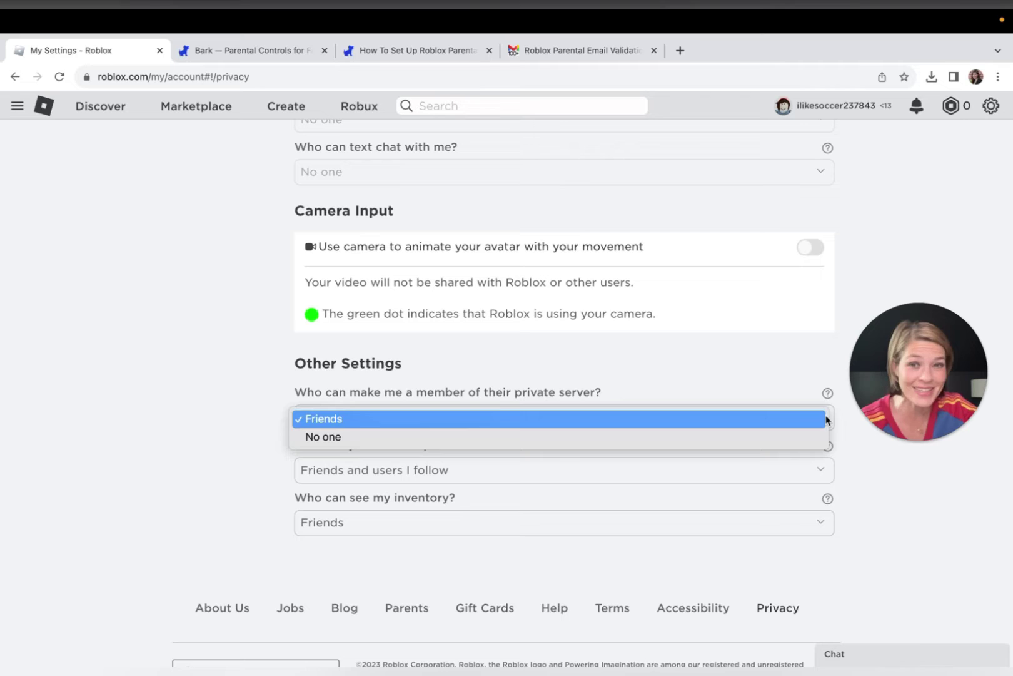
click(744, 436)
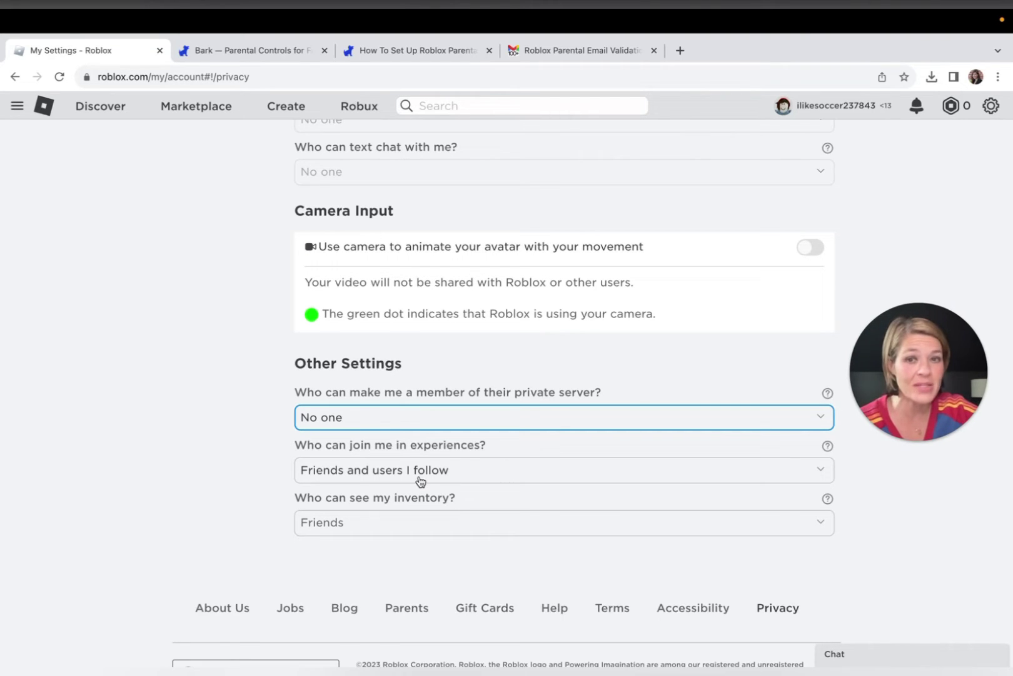
click(817, 471)
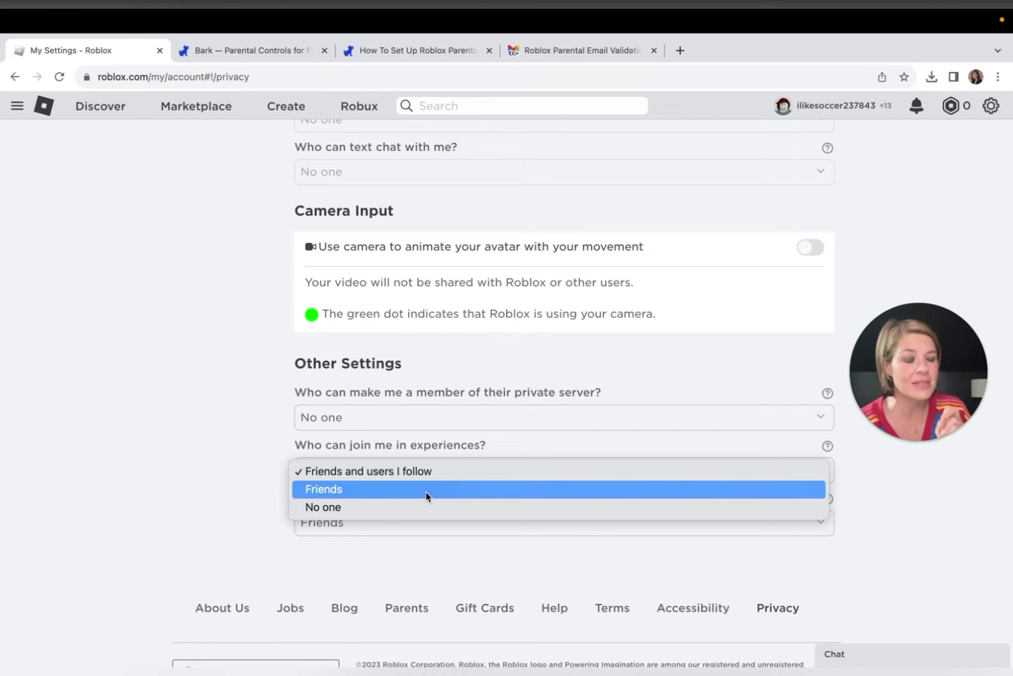
click(362, 508)
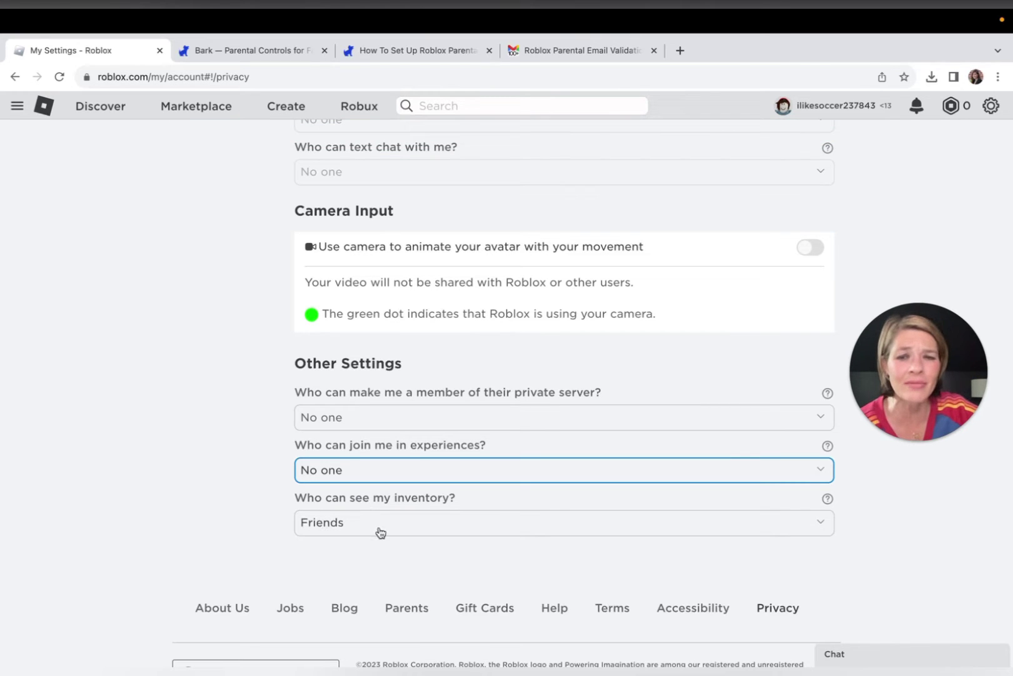
click(381, 524)
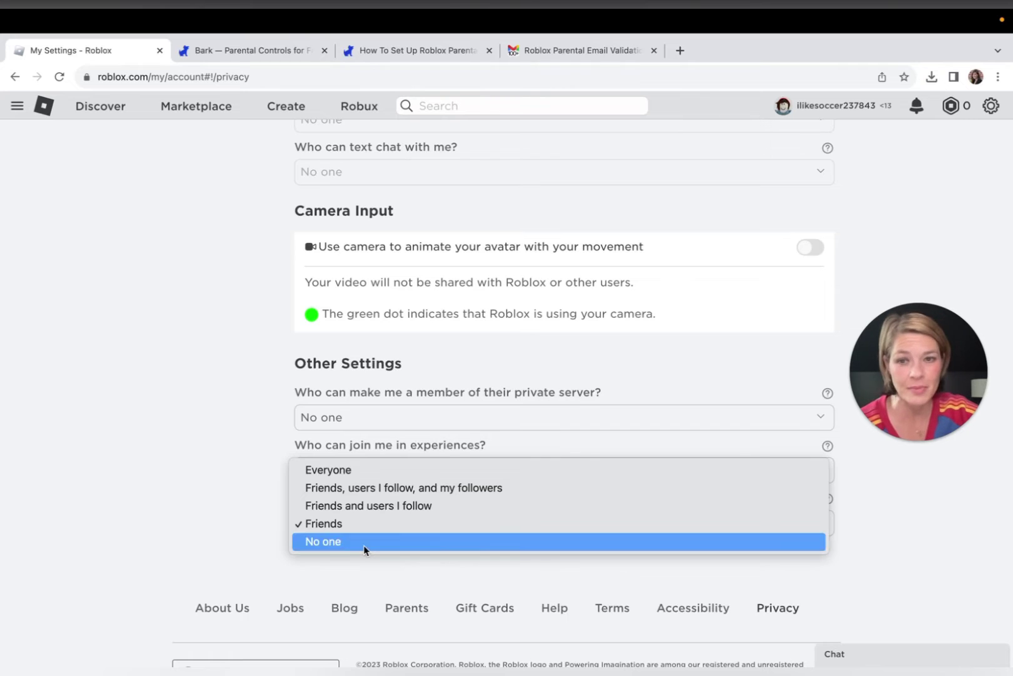
click(363, 544)
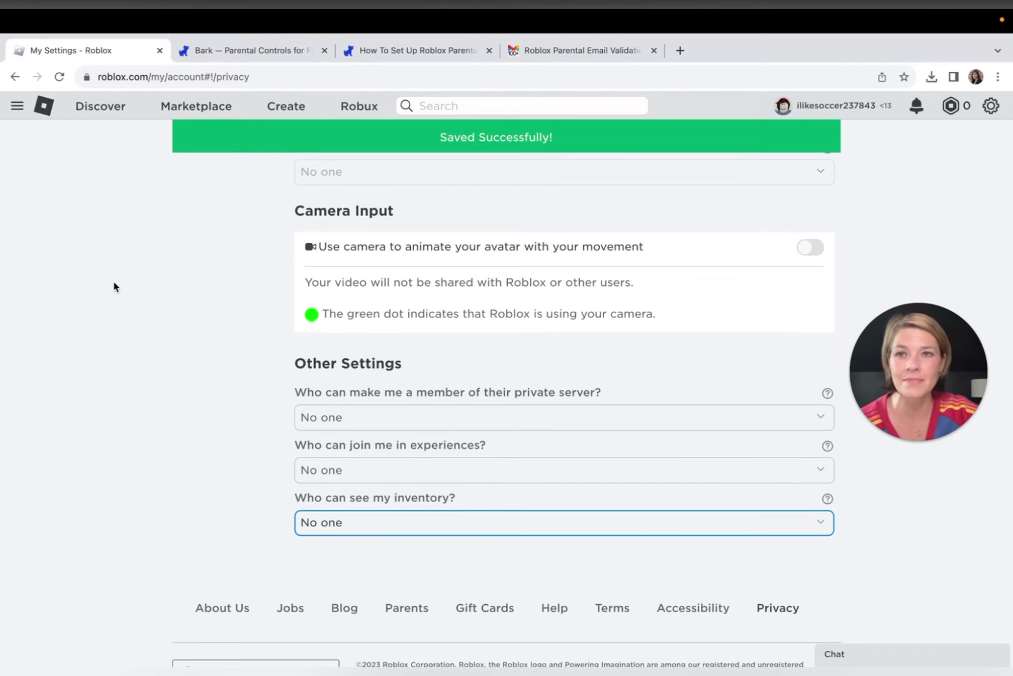
scroll(113, 281, up, 4)
scroll(113, 281, up, 6)
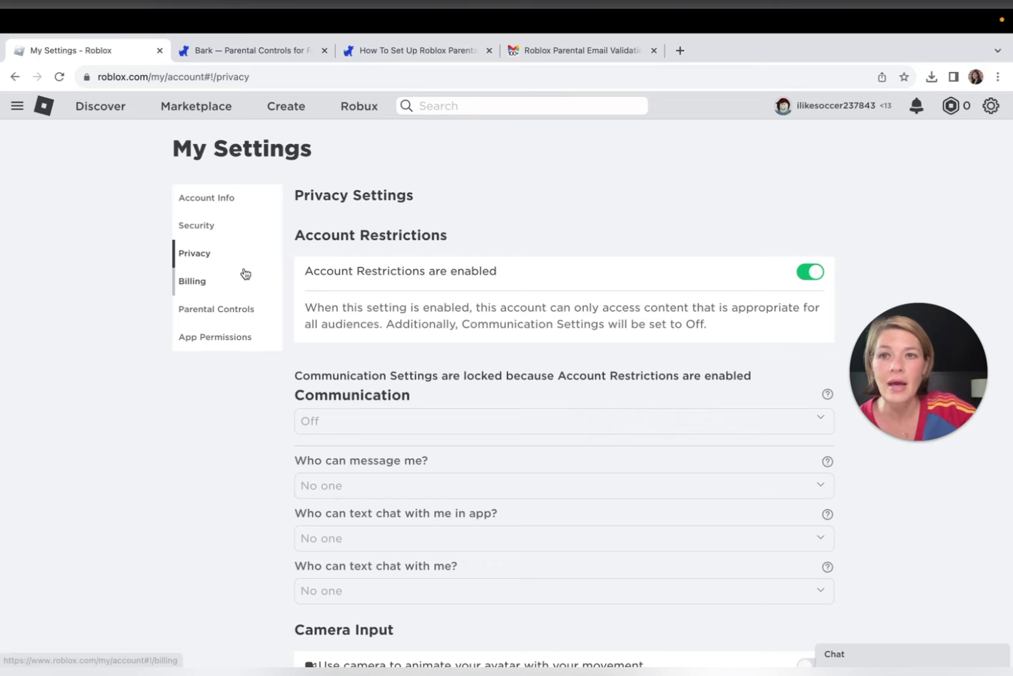
- Go to Billing, then to the Parental Controls page
click(193, 280)
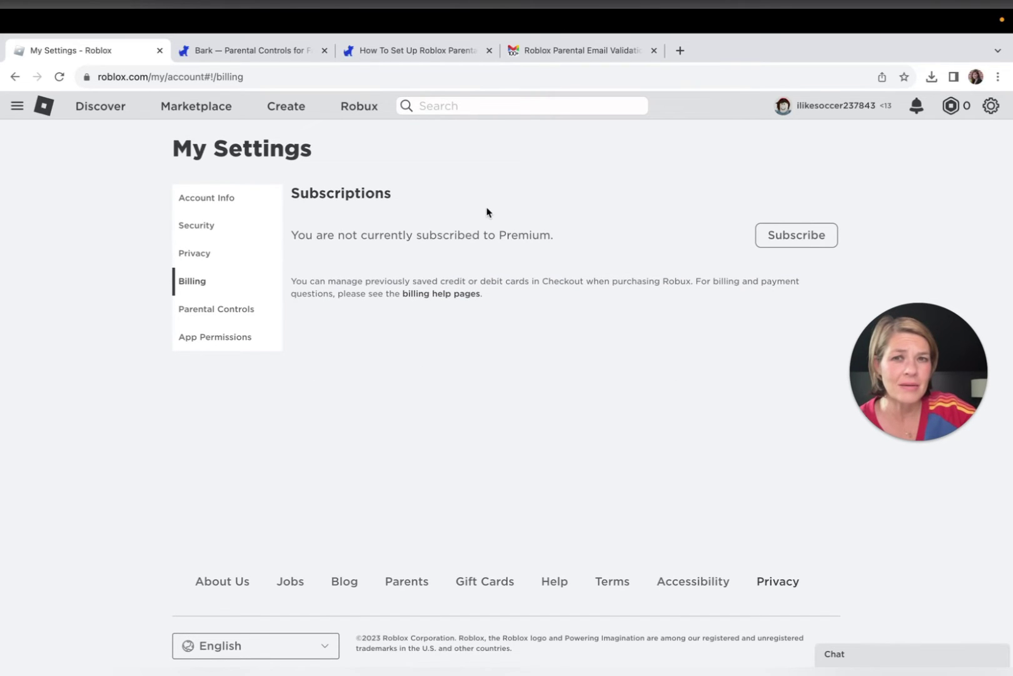
click(229, 308)
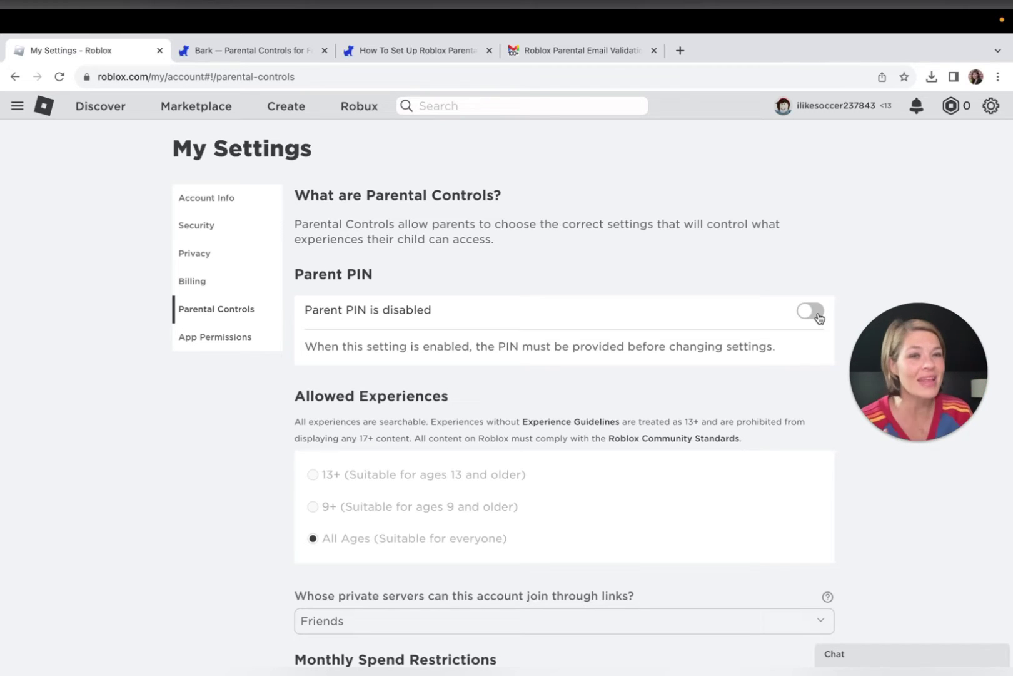
- Enable Parent PIN, then enter, confirm and add a new 4-digit PIN
click(810, 310)
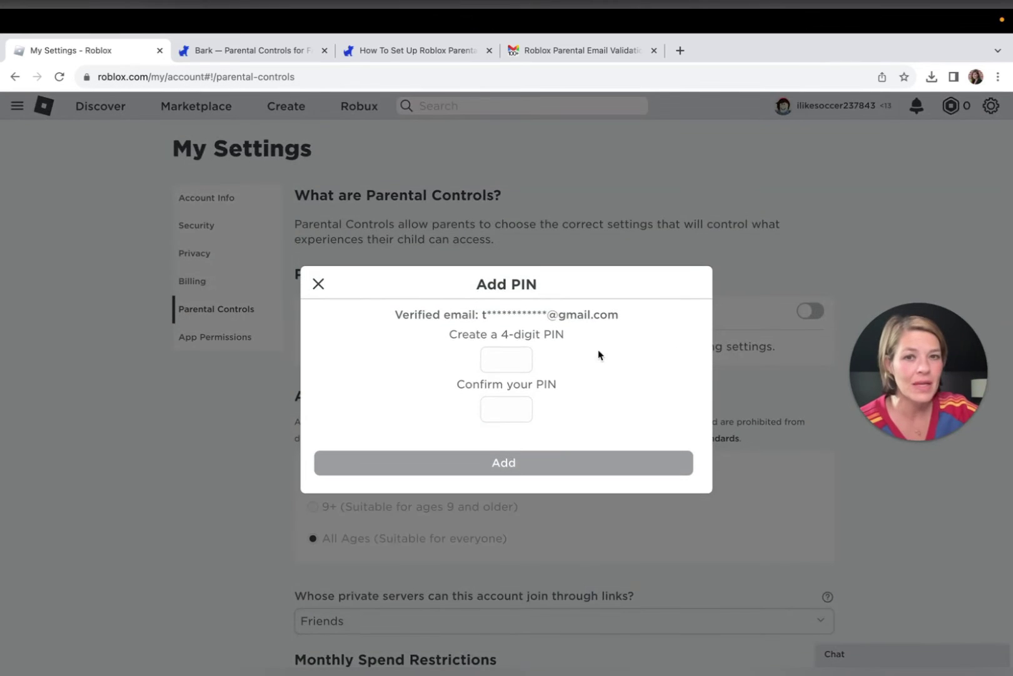
click(504, 360)
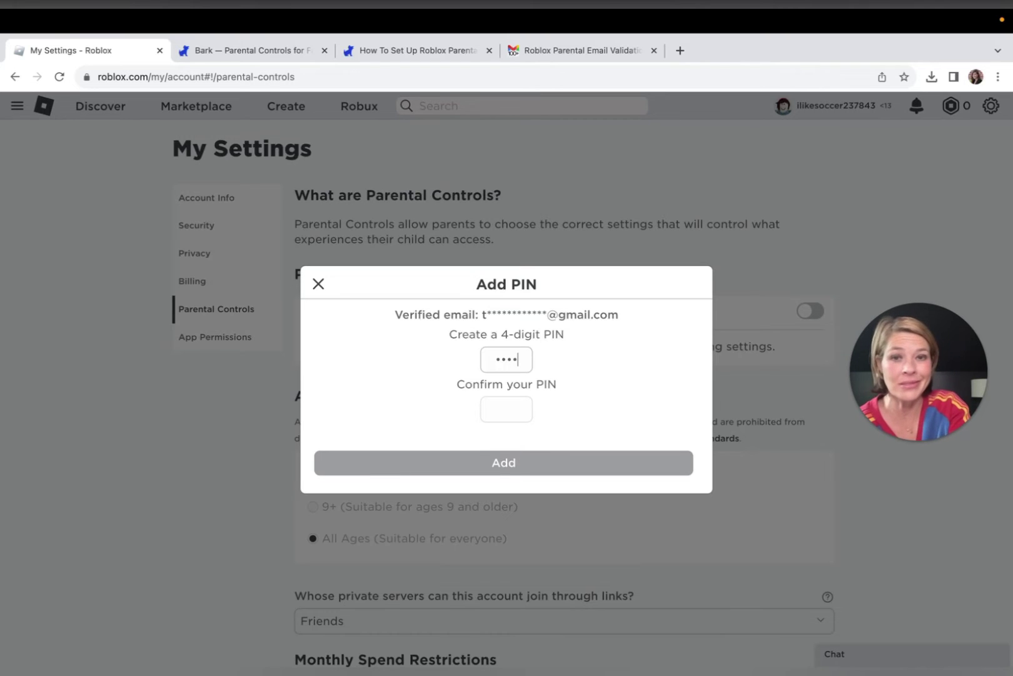
click(527, 409)
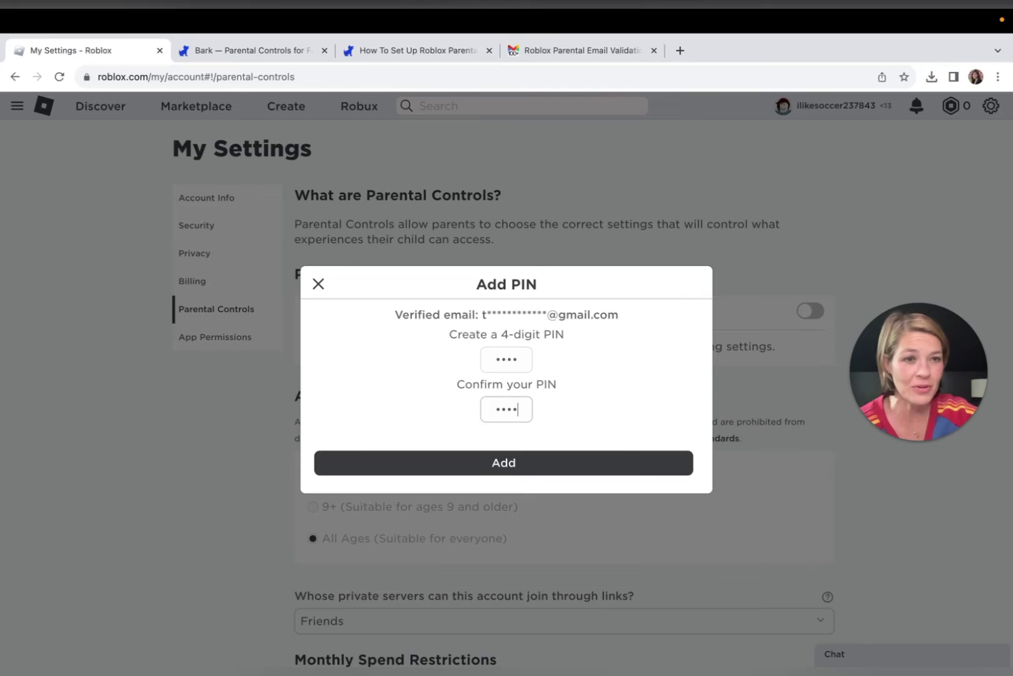
click(512, 463)
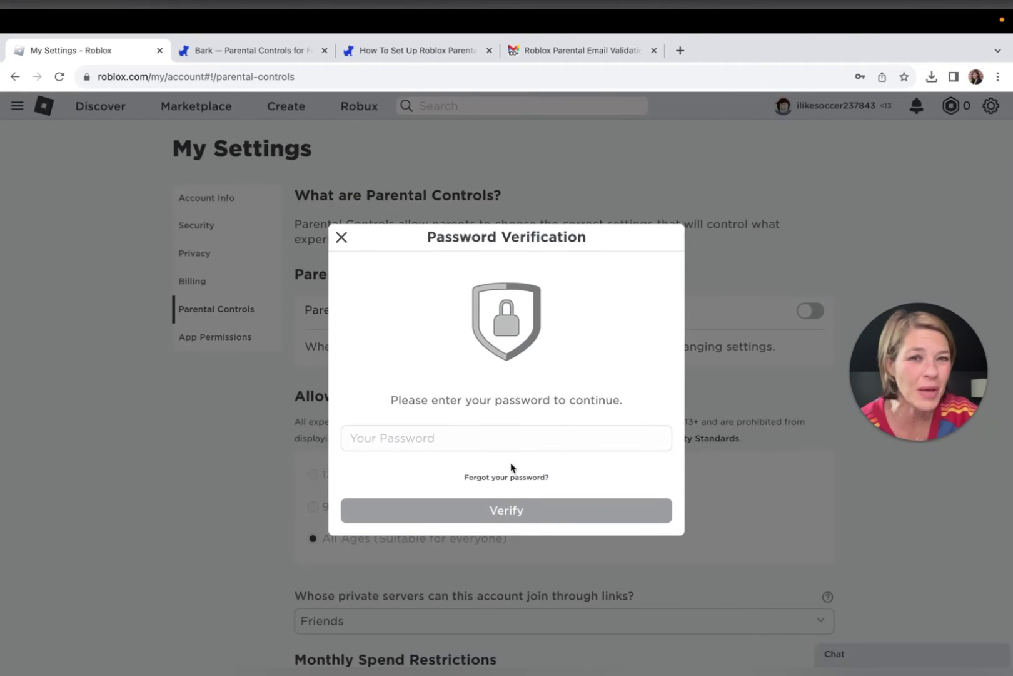
- Verify with the saved account password and dismiss the PIN success message
click(507, 437)
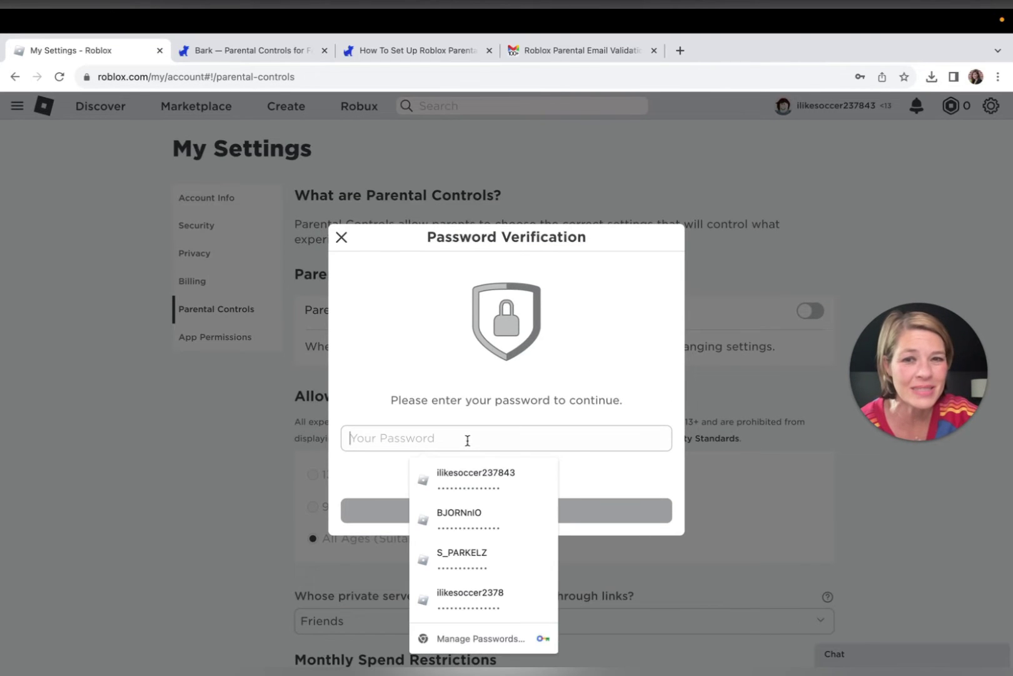
click(477, 472)
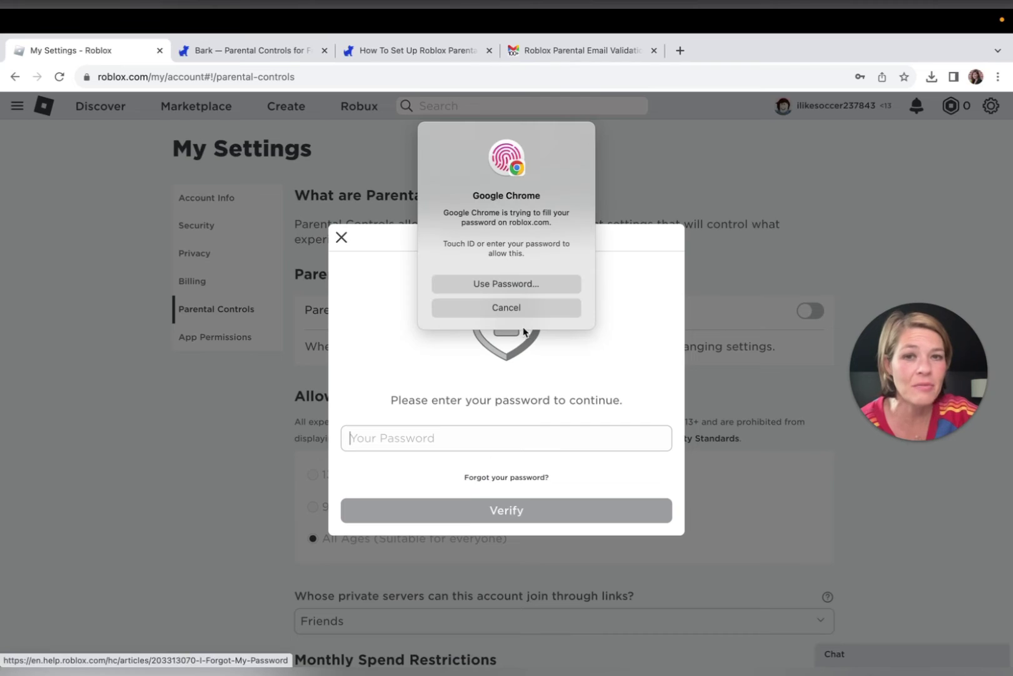
key(Return)
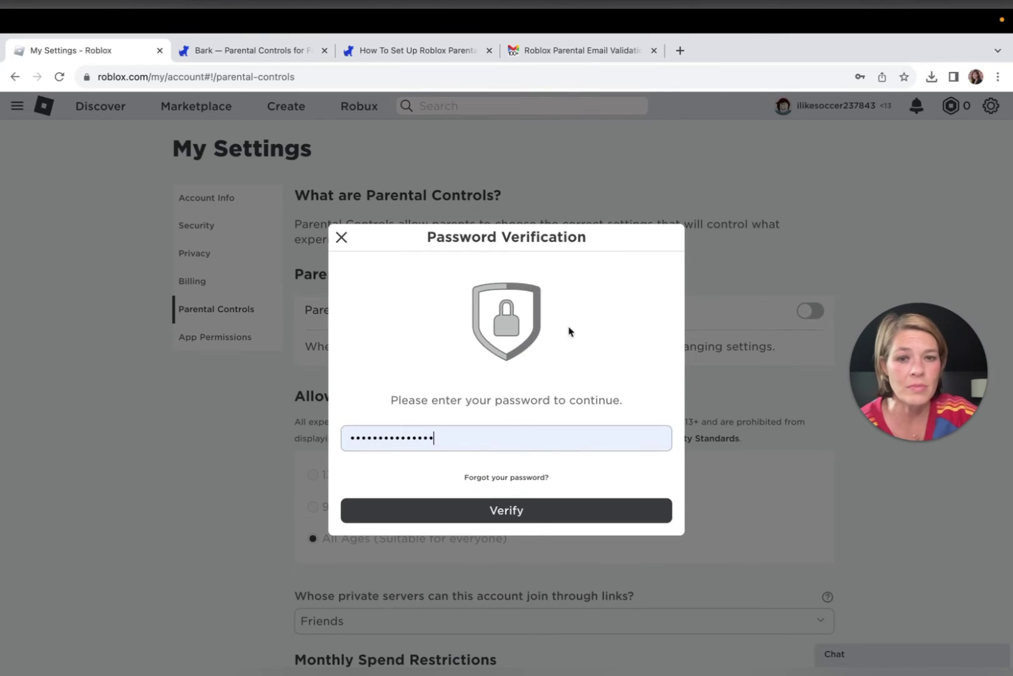
click(512, 514)
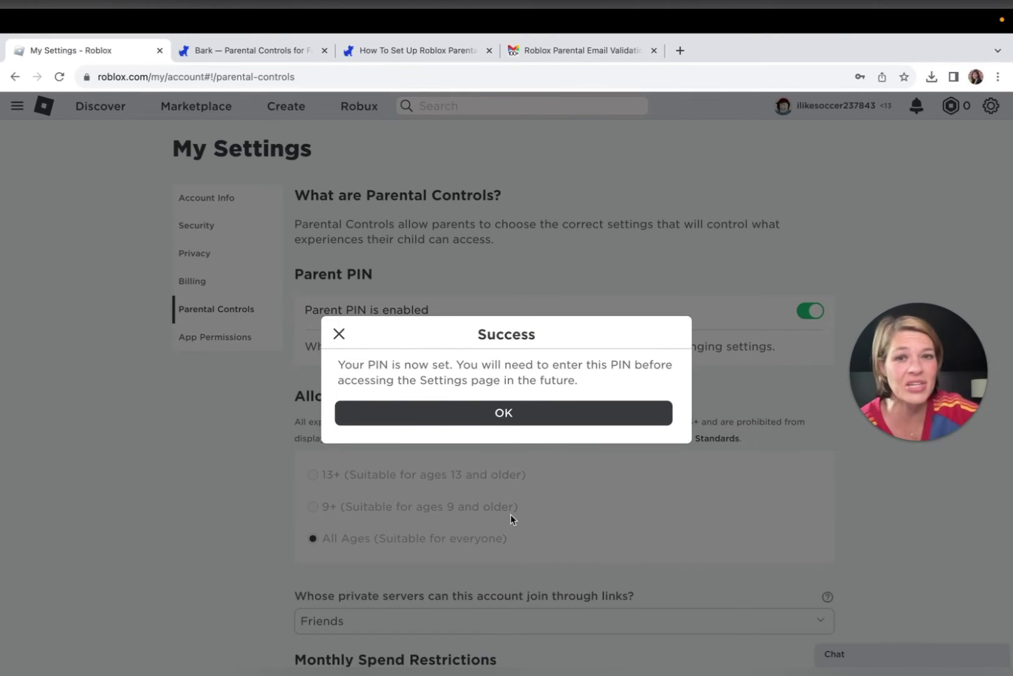
click(504, 412)
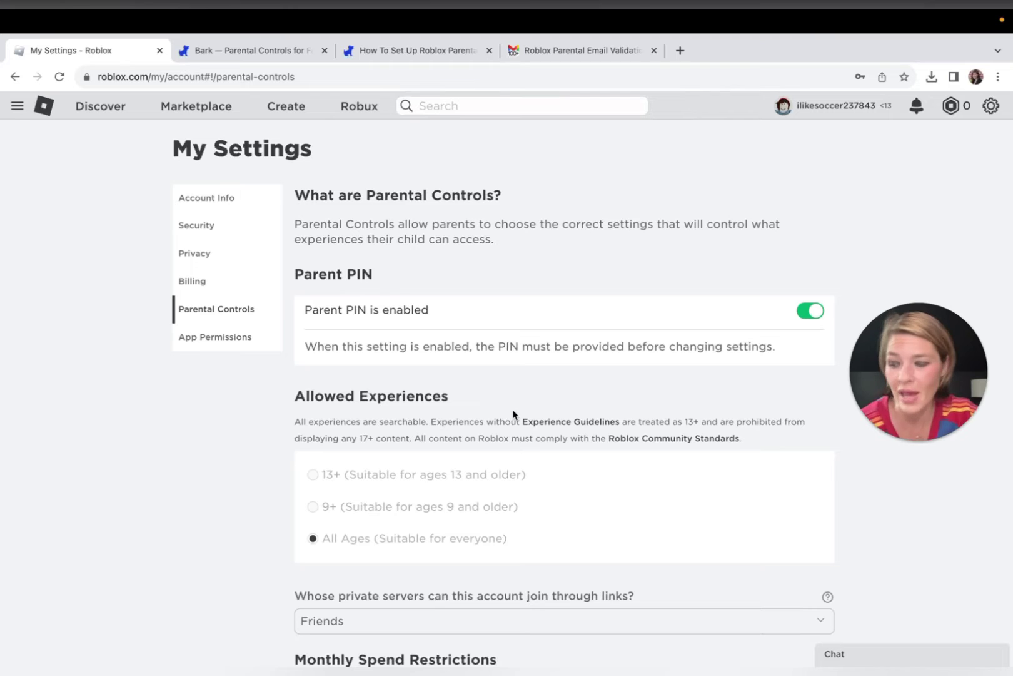
scroll(513, 410, down, 2)
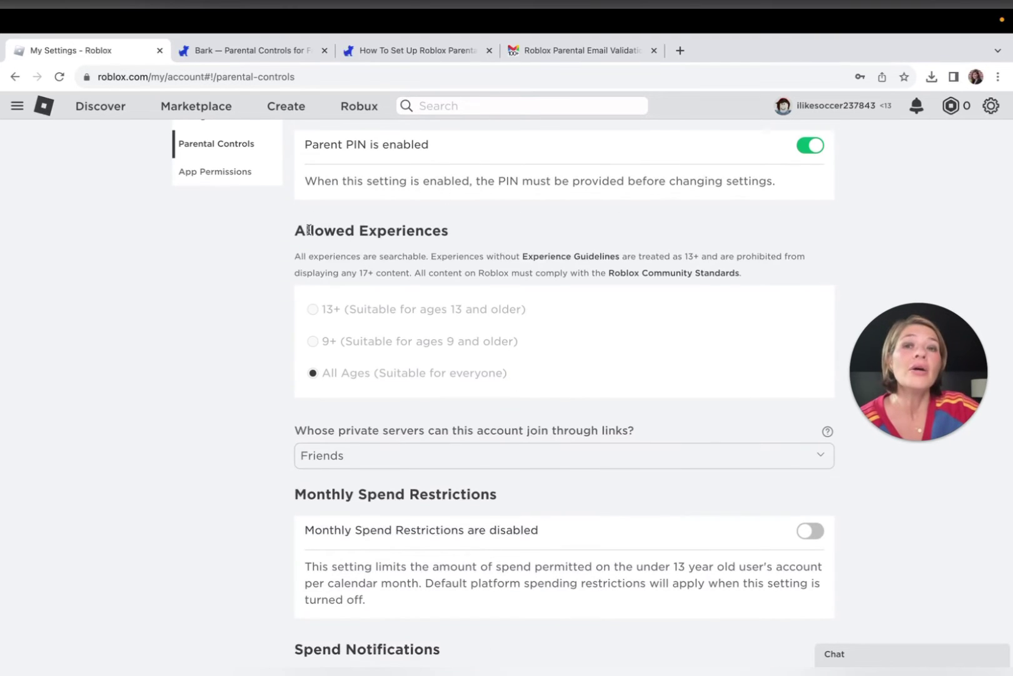
drag(296, 230, 451, 234)
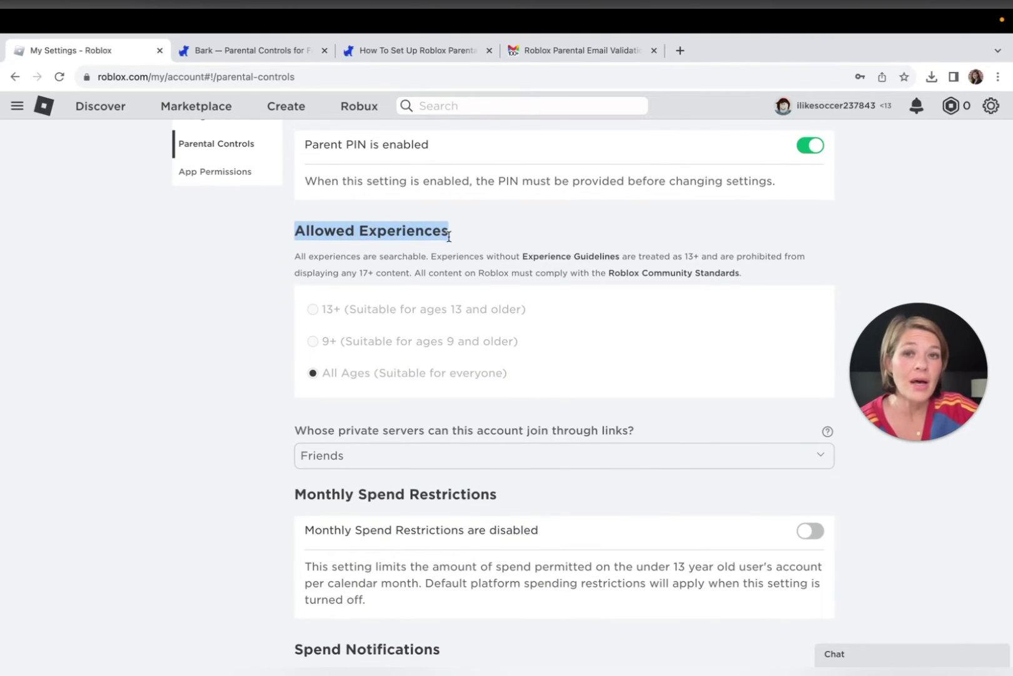
click(608, 370)
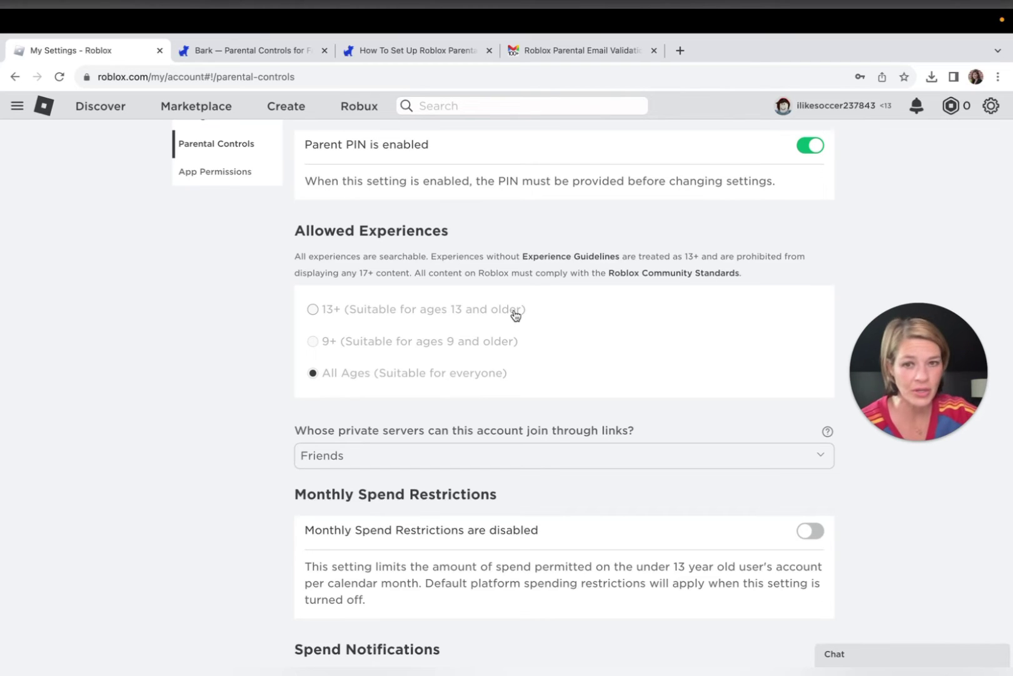
- Set private servers joinable through links to No one and unlock with the parent PIN
drag(296, 432, 642, 430)
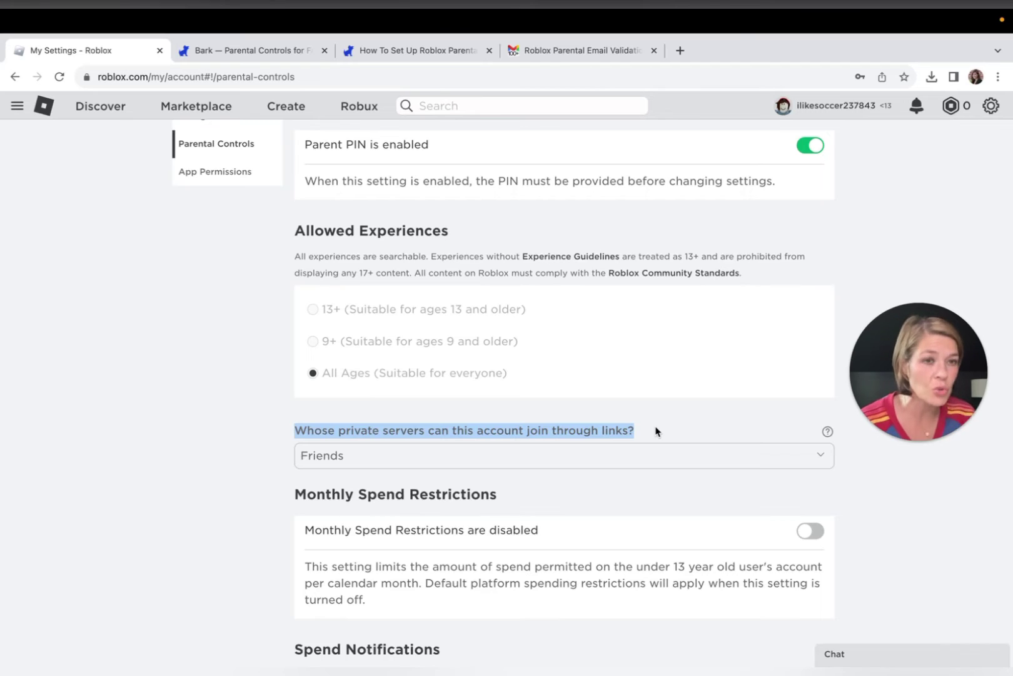
click(707, 454)
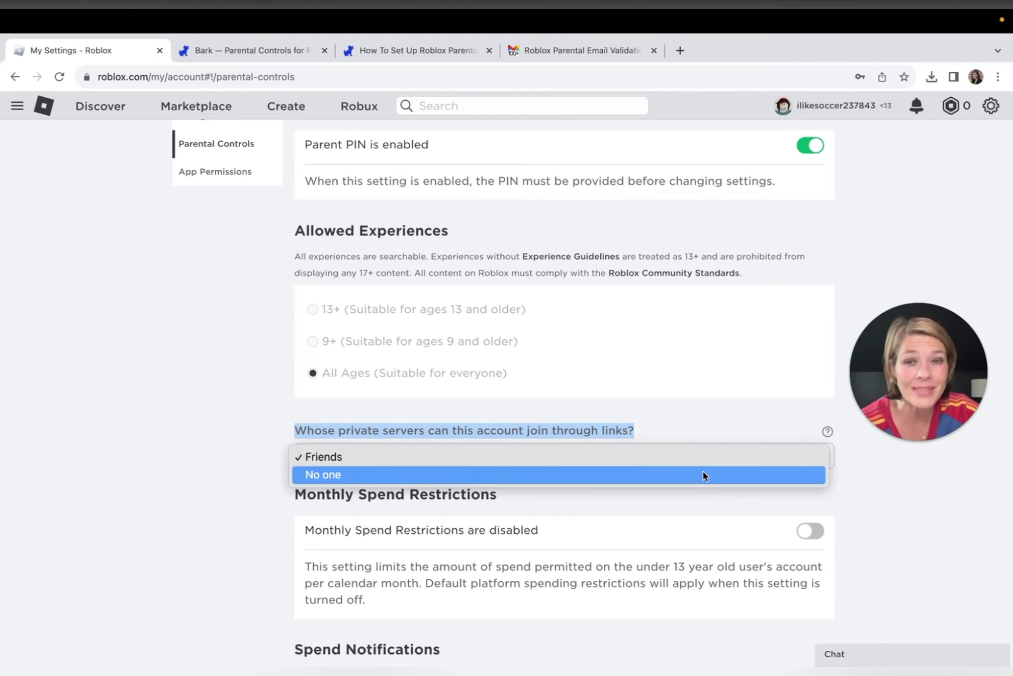
click(704, 475)
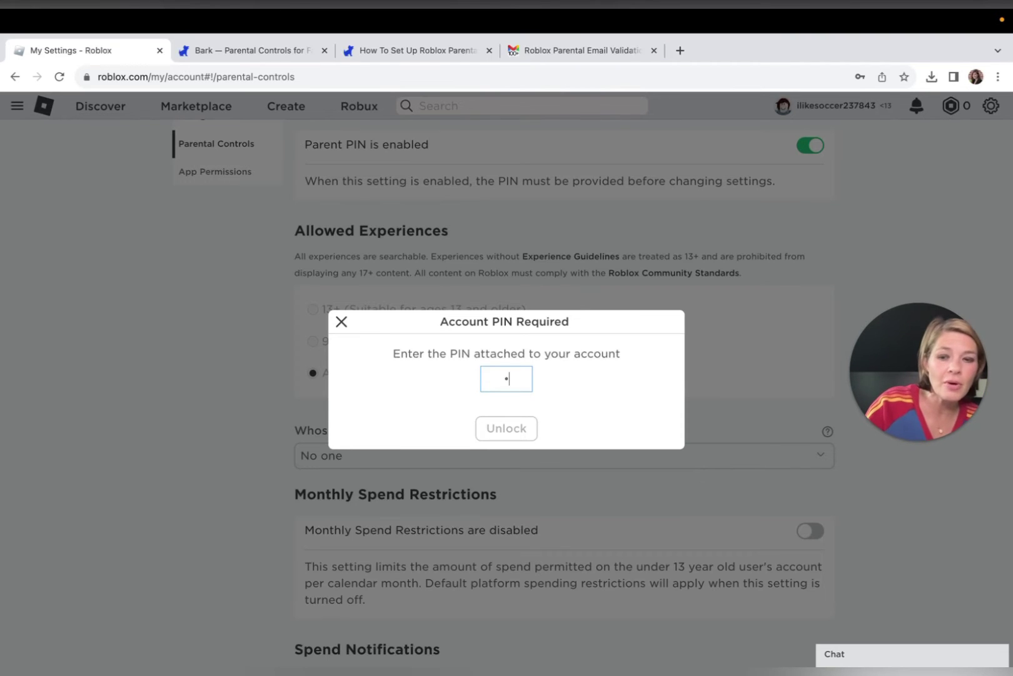
text(••••)
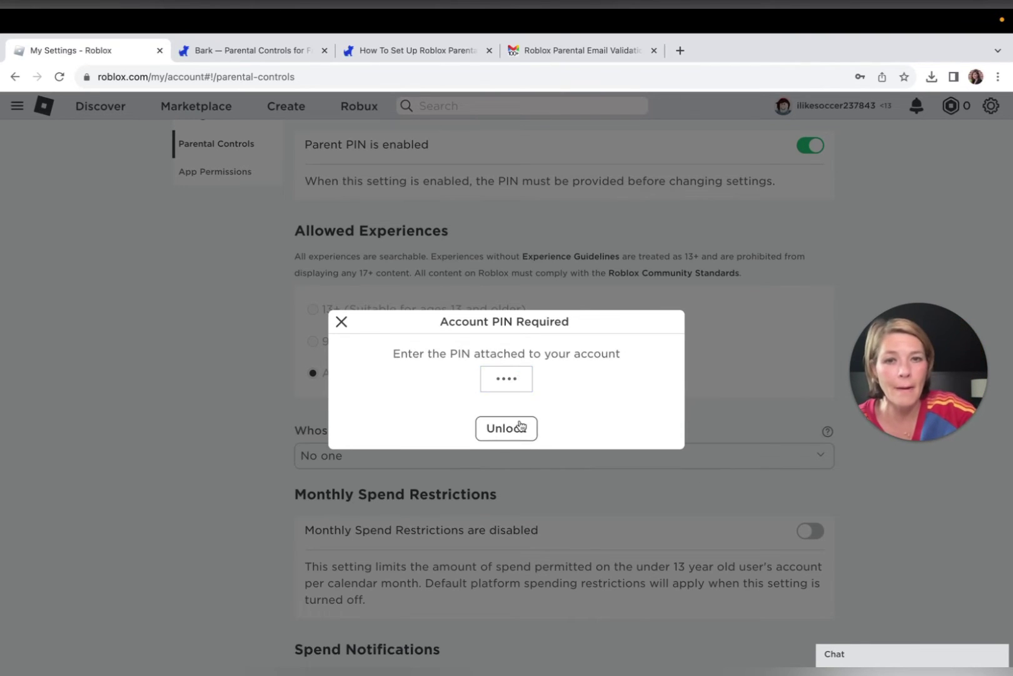
click(513, 428)
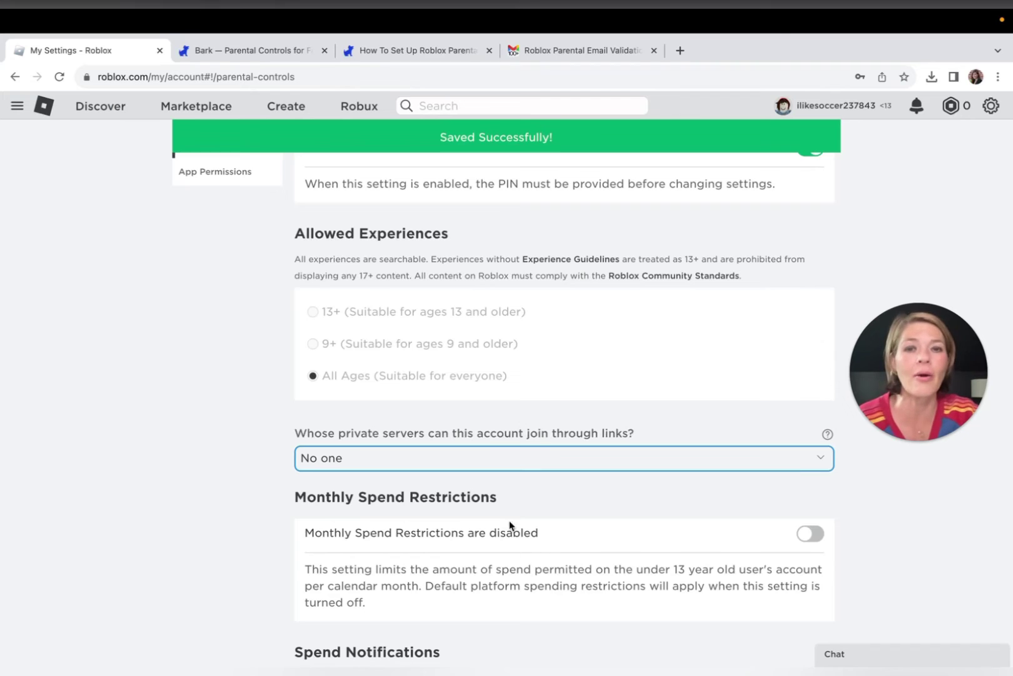
- Enable Monthly Spend Restrictions, keeping the $0.00 spending limit
drag(295, 496, 501, 496)
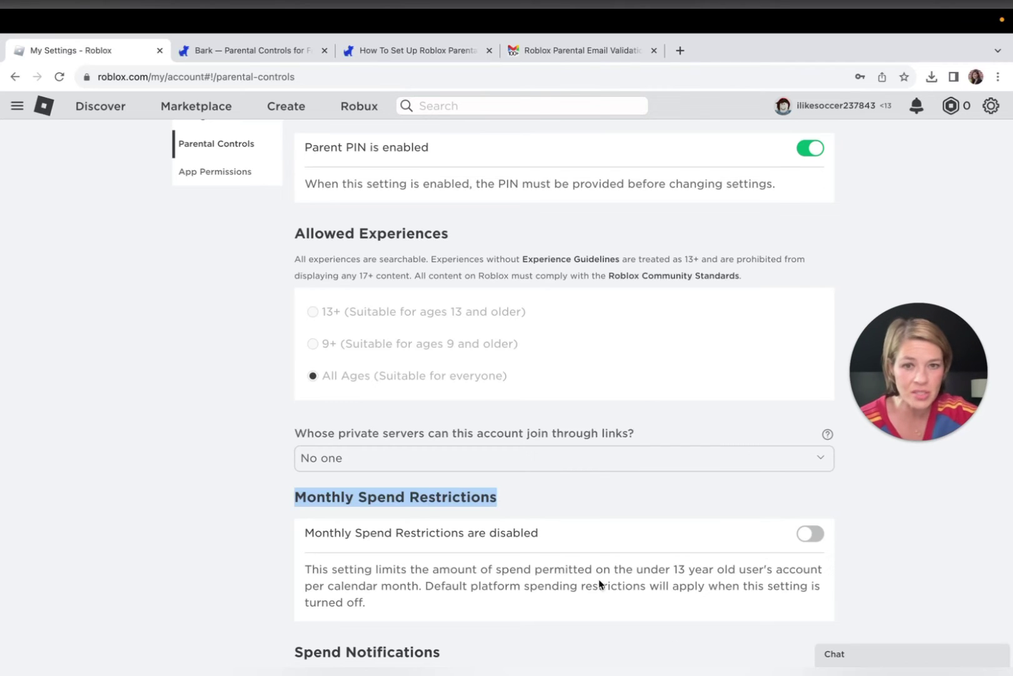
click(817, 534)
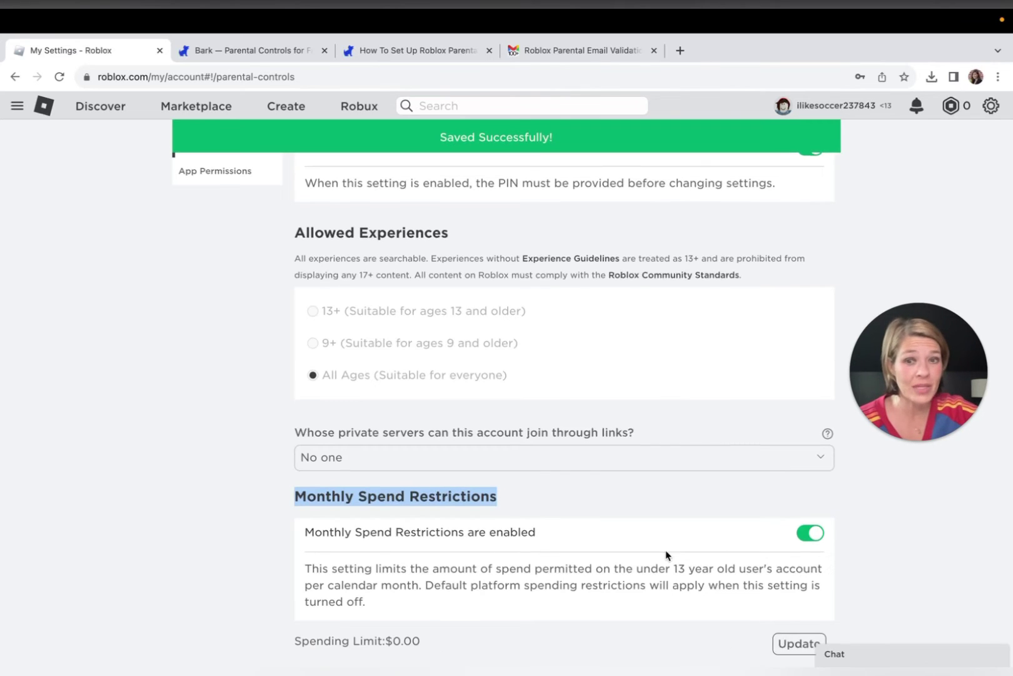
scroll(667, 556, down, 1)
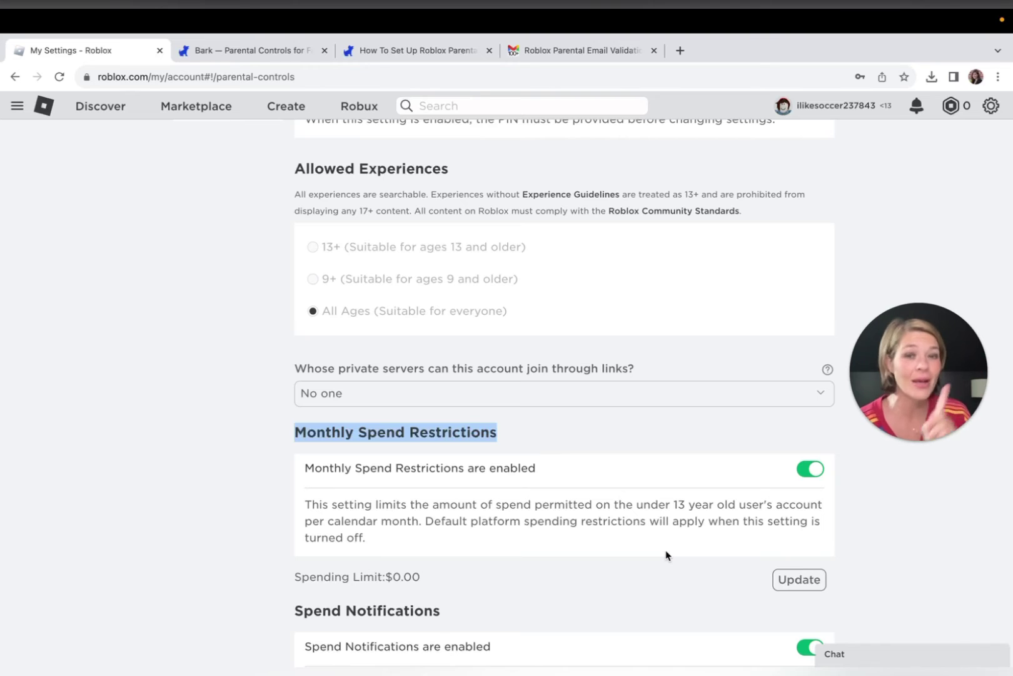
scroll(666, 556, down, 1)
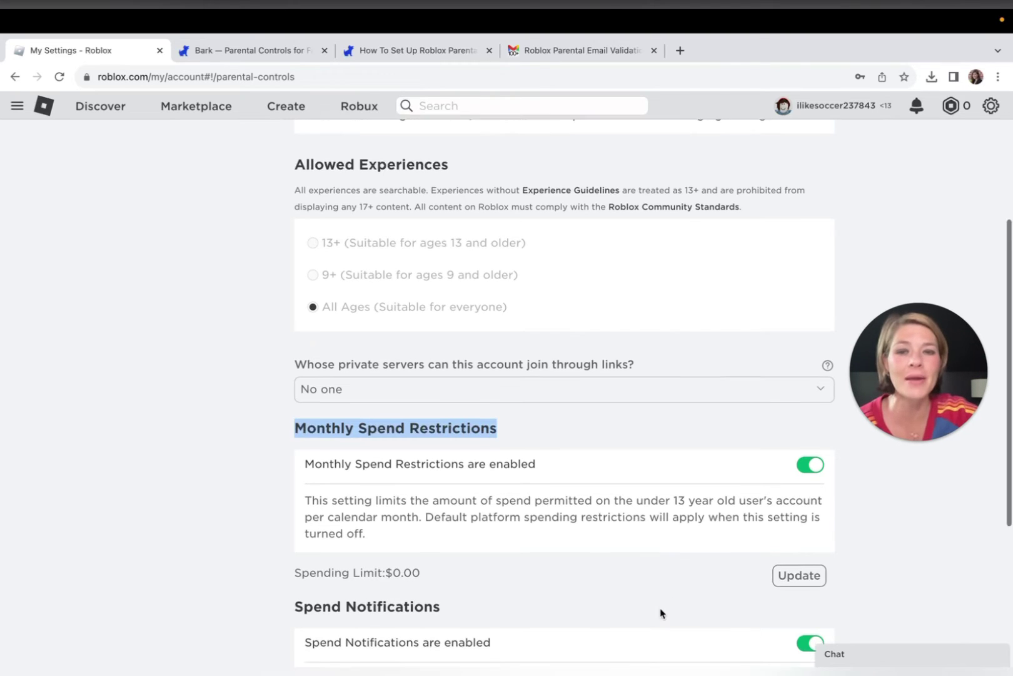
scroll(665, 586, down, 1)
scroll(618, 585, down, 2)
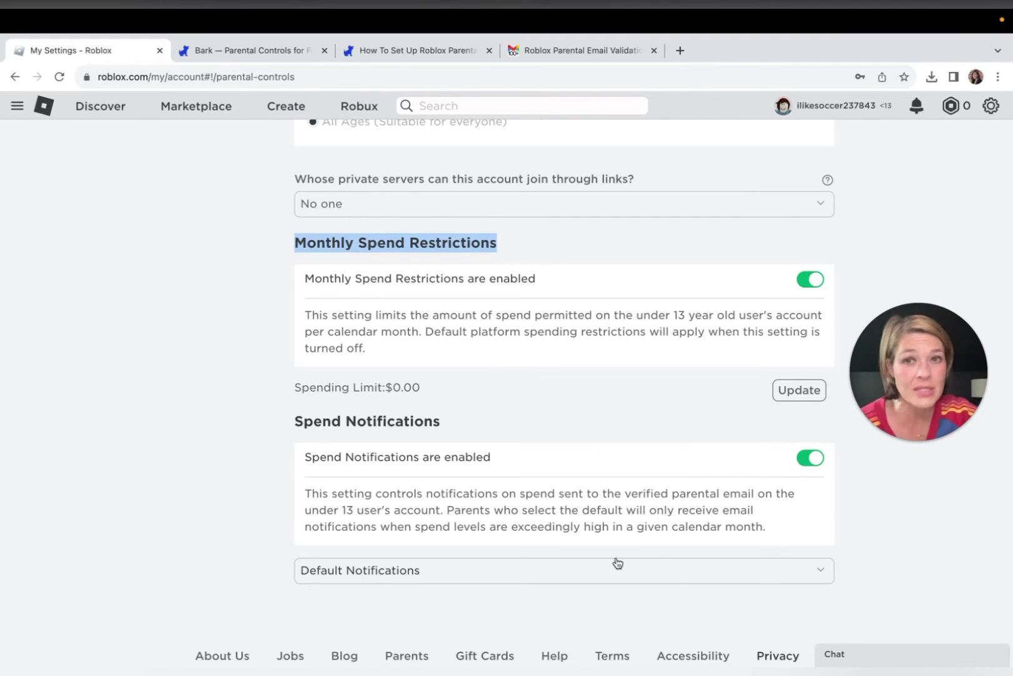
scroll(617, 563, up, 5)
scroll(617, 562, down, 1)
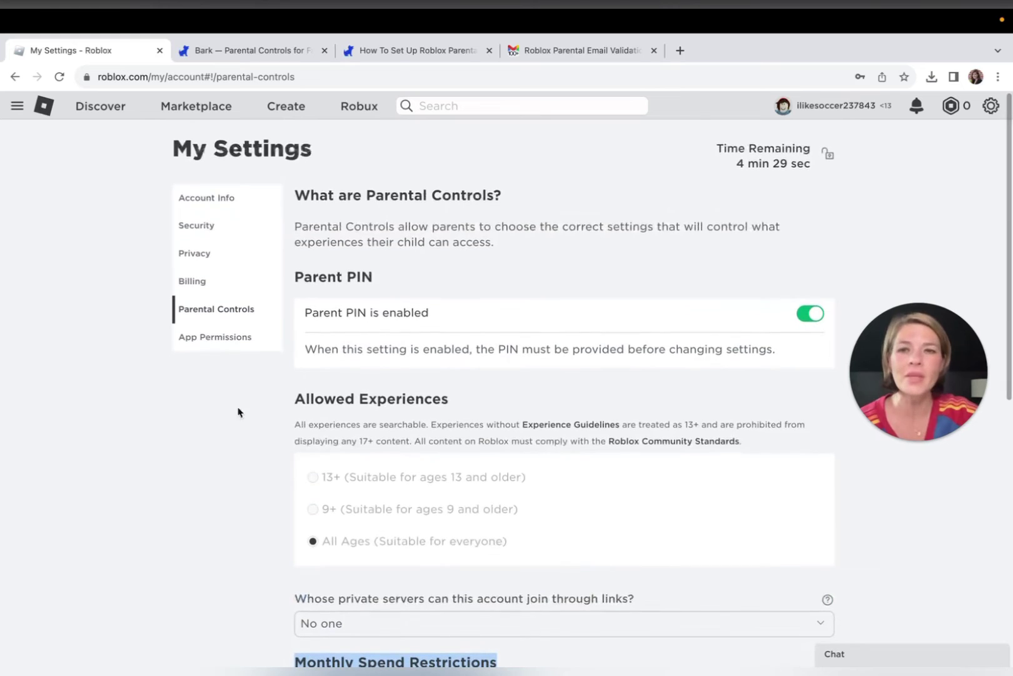
- Check App Permissions for authorized apps, then relock the settings with the lock icon
click(225, 337)
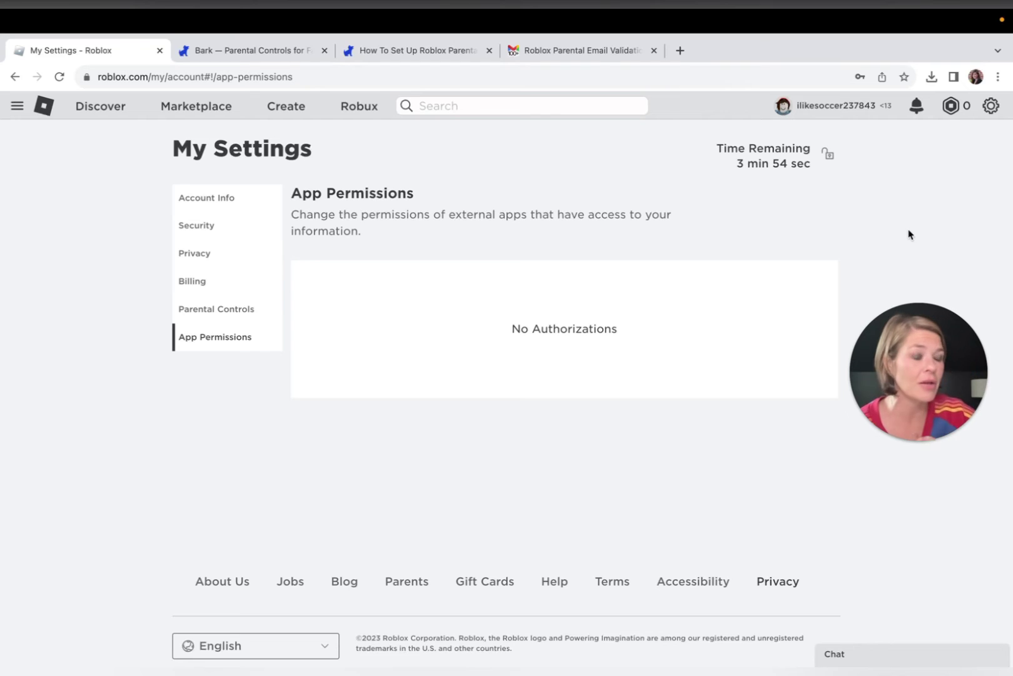
click(828, 153)
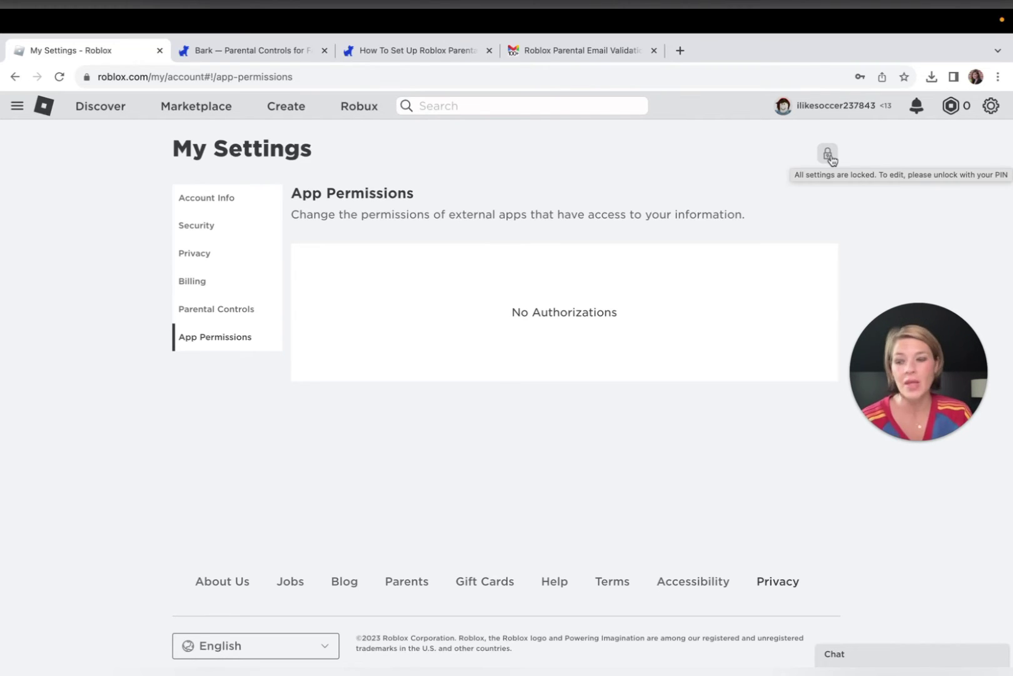
- Bring up Bark's Roblox parental controls guide and select its web address
click(436, 51)
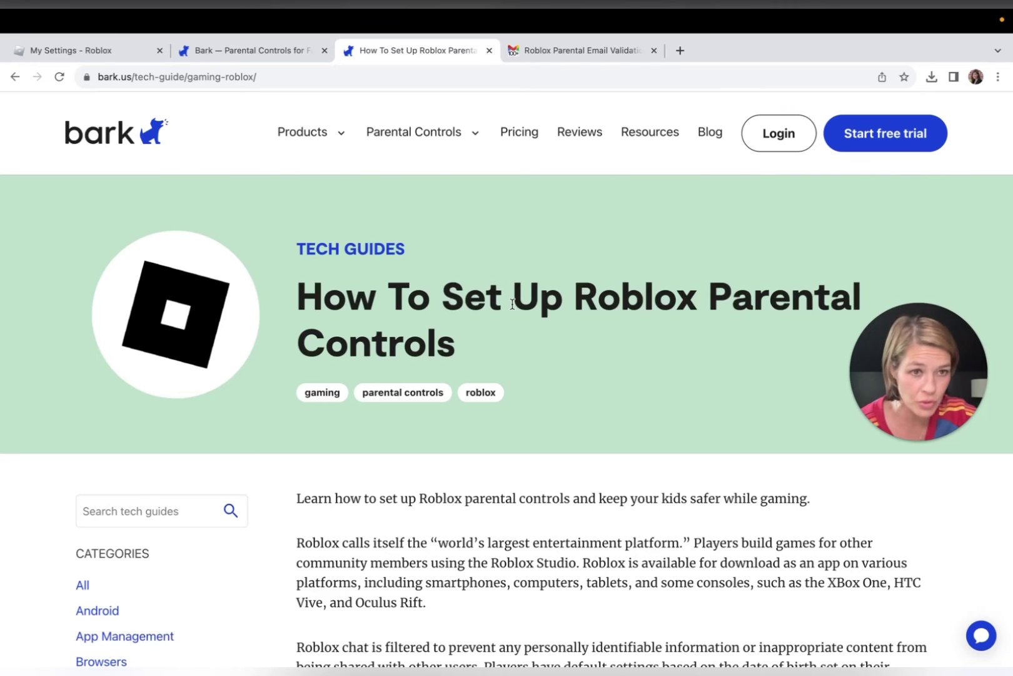
click(333, 75)
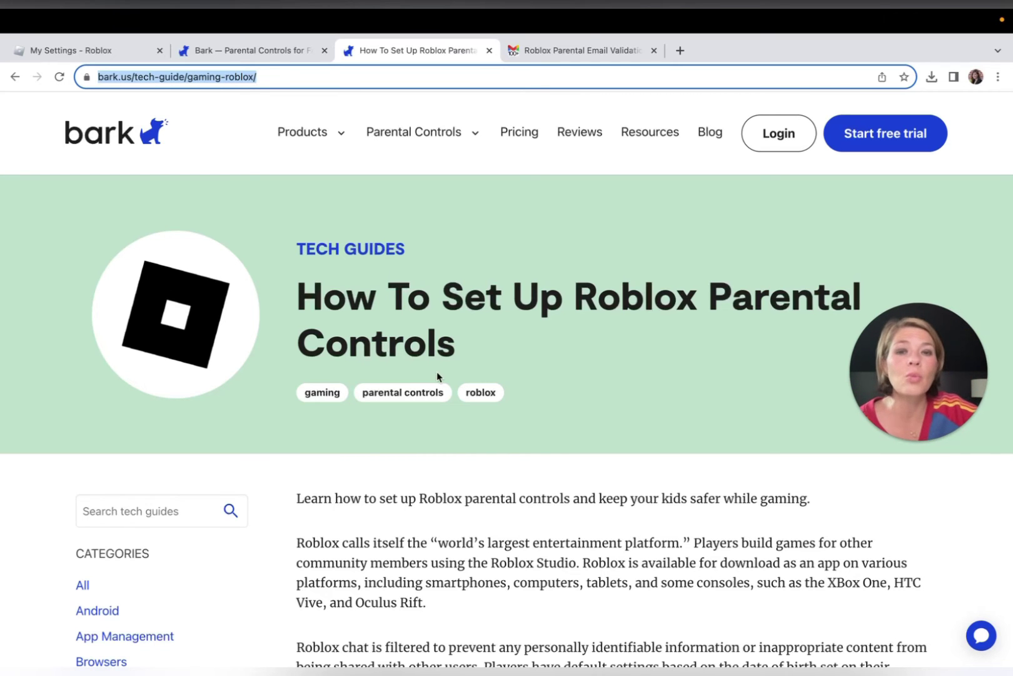
scroll(437, 371, down, 5)
scroll(437, 371, down, 5)
scroll(437, 371, down, 5)
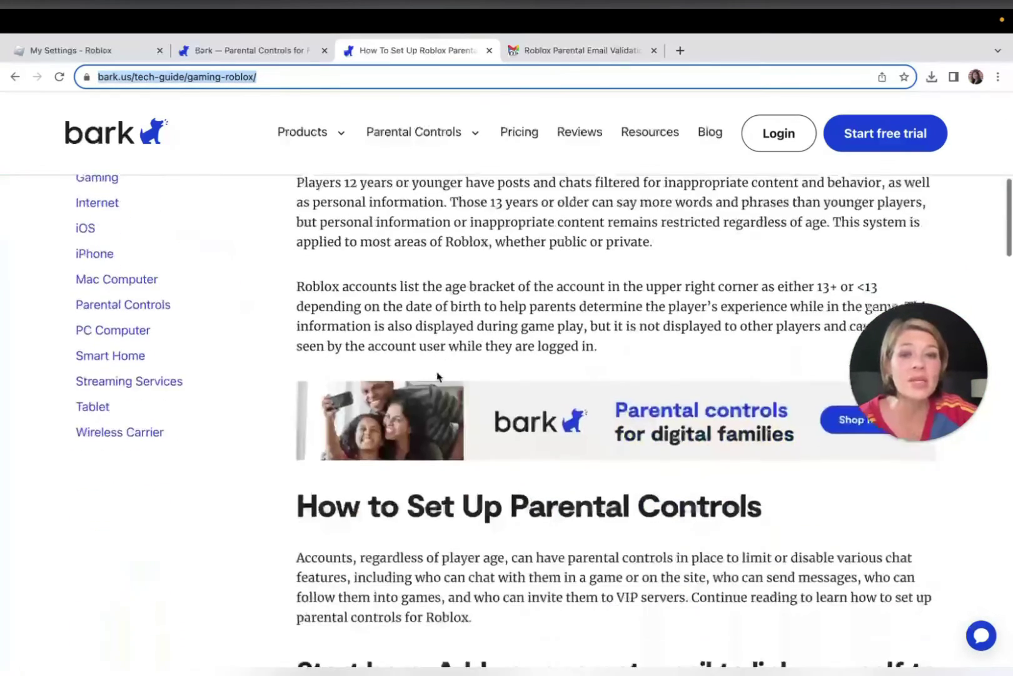
scroll(437, 371, down, 5)
scroll(437, 371, down, 5)
scroll(437, 371, down, 5)
scroll(437, 371, down, 5)
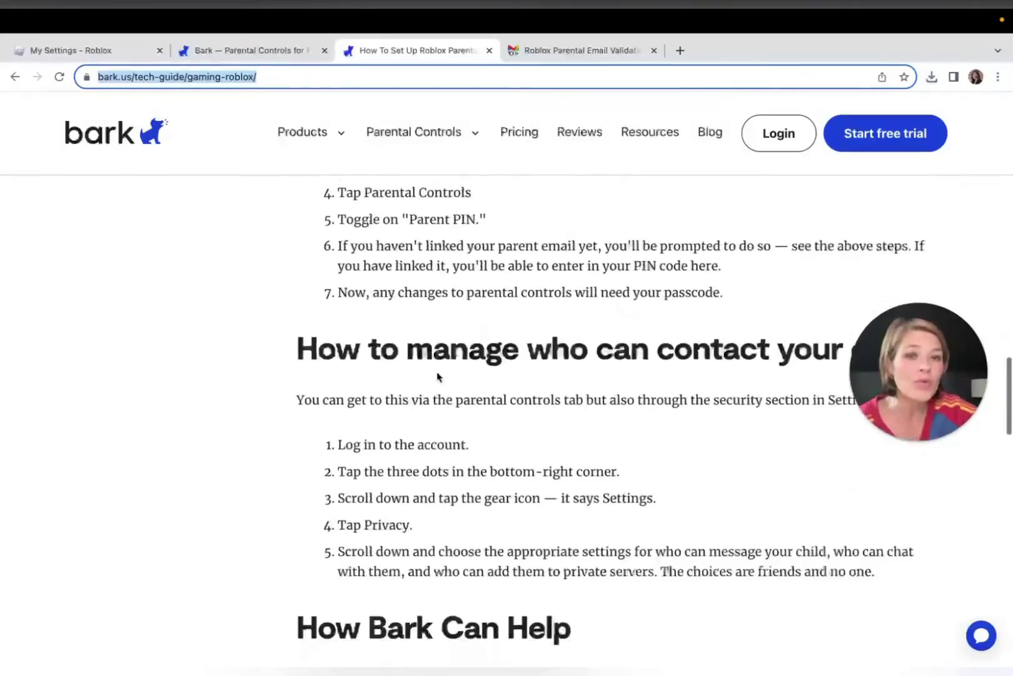
scroll(437, 371, down, 5)
scroll(437, 374, down, 5)
scroll(437, 374, down, 2)
scroll(437, 375, down, 1)
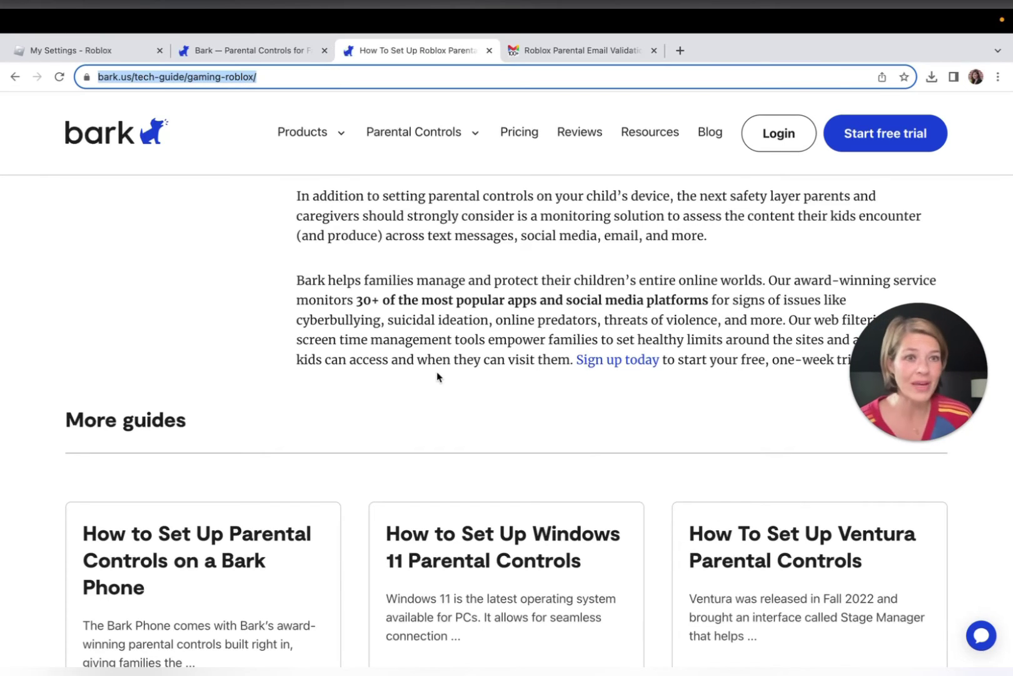
- Return to the Bark homepage and go to the Bark Premium product page
click(238, 50)
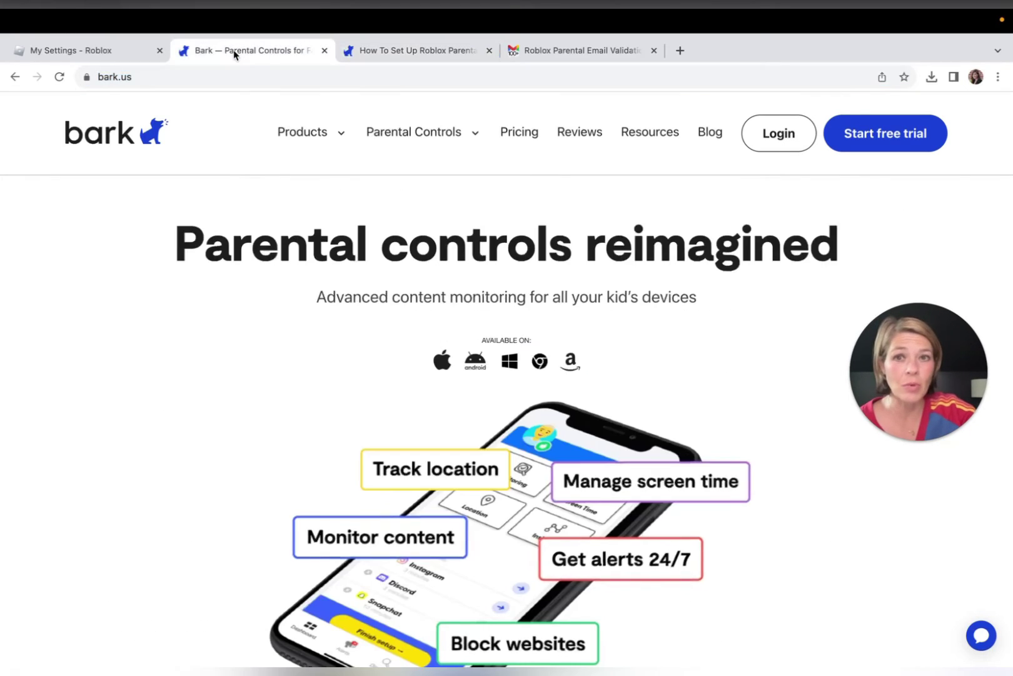
scroll(763, 514, down, 1)
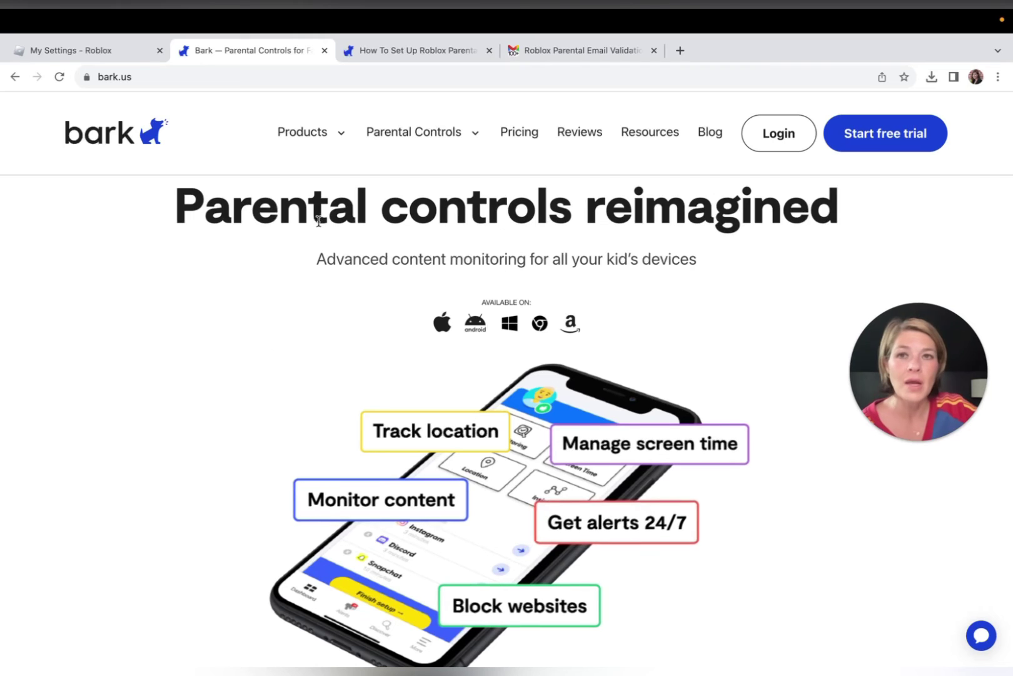
mouse_move(309, 132)
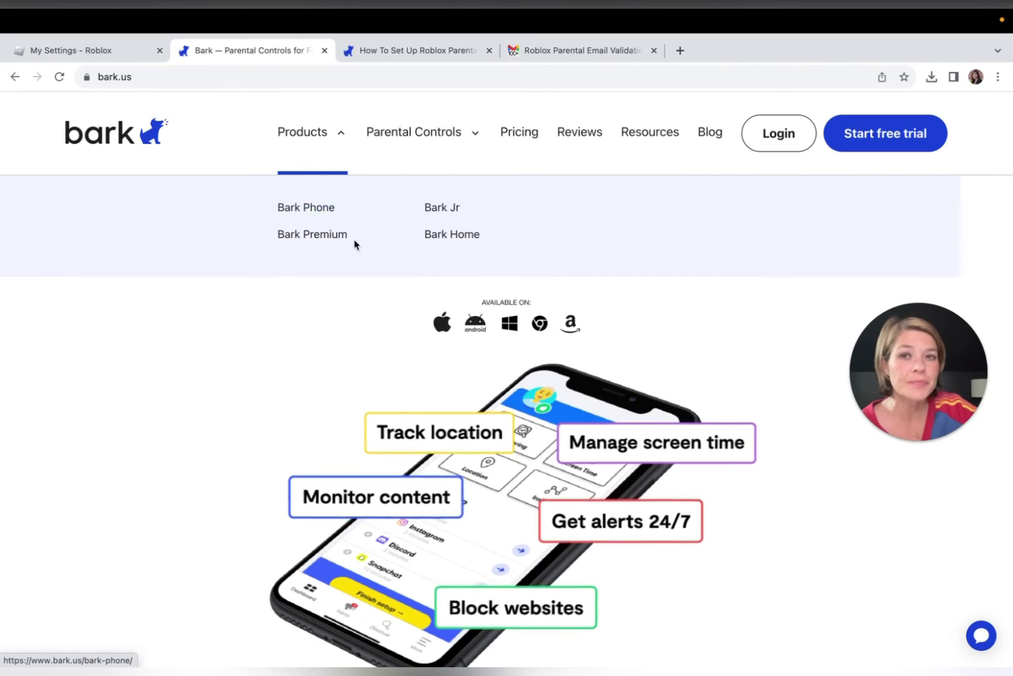
click(333, 234)
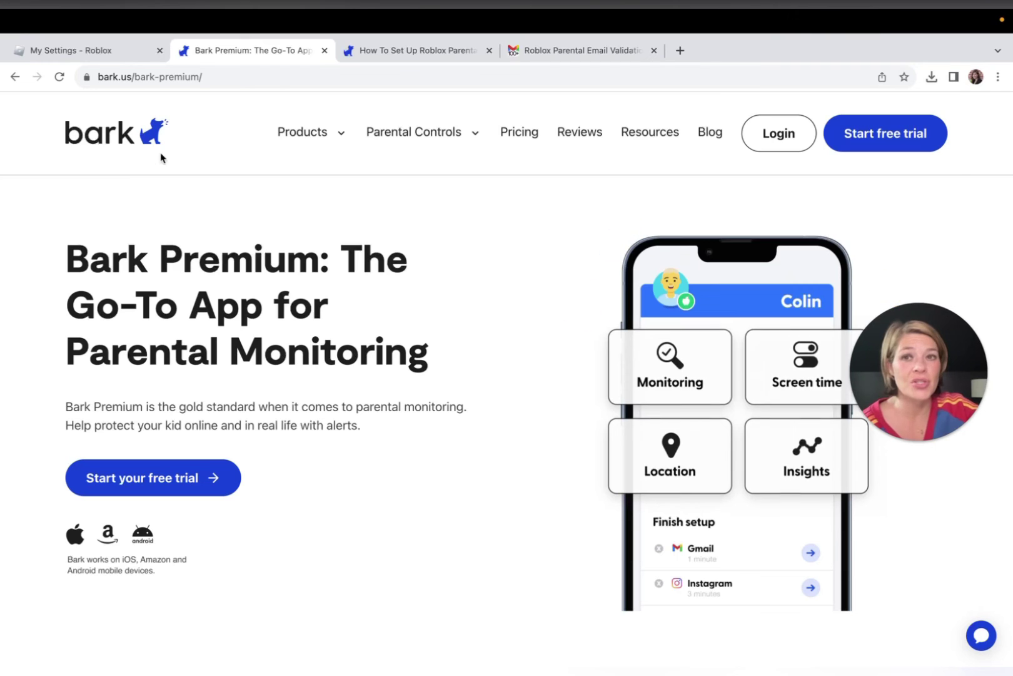
- Open the Bark Phone product page to browse its features and $49/mo pricing
mouse_move(310, 132)
click(312, 207)
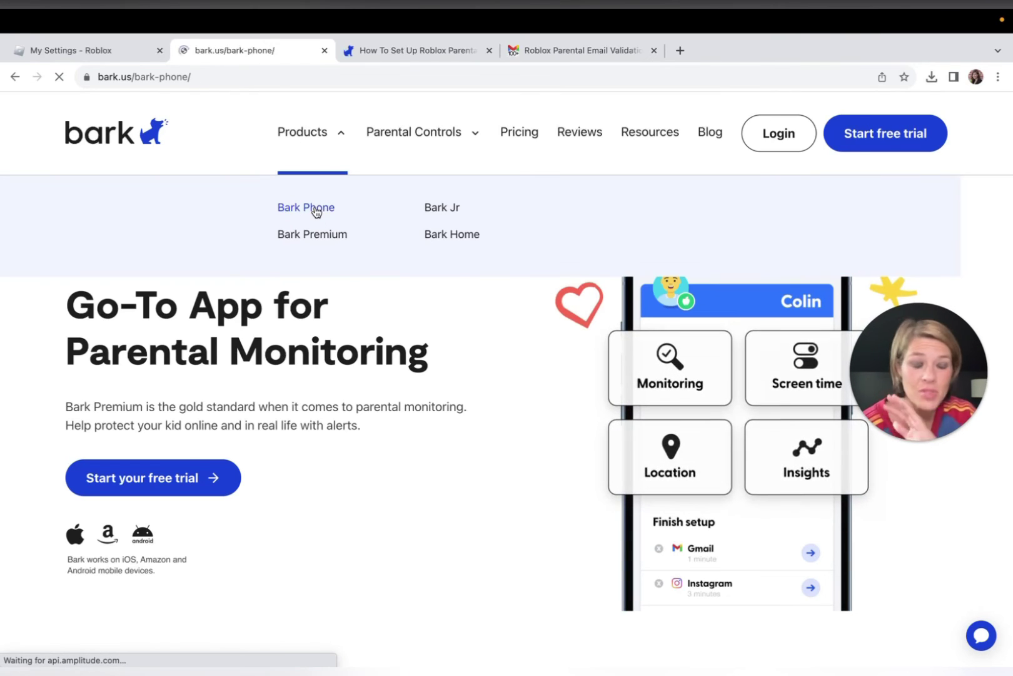
scroll(487, 419, down, 5)
scroll(487, 419, down, 5)
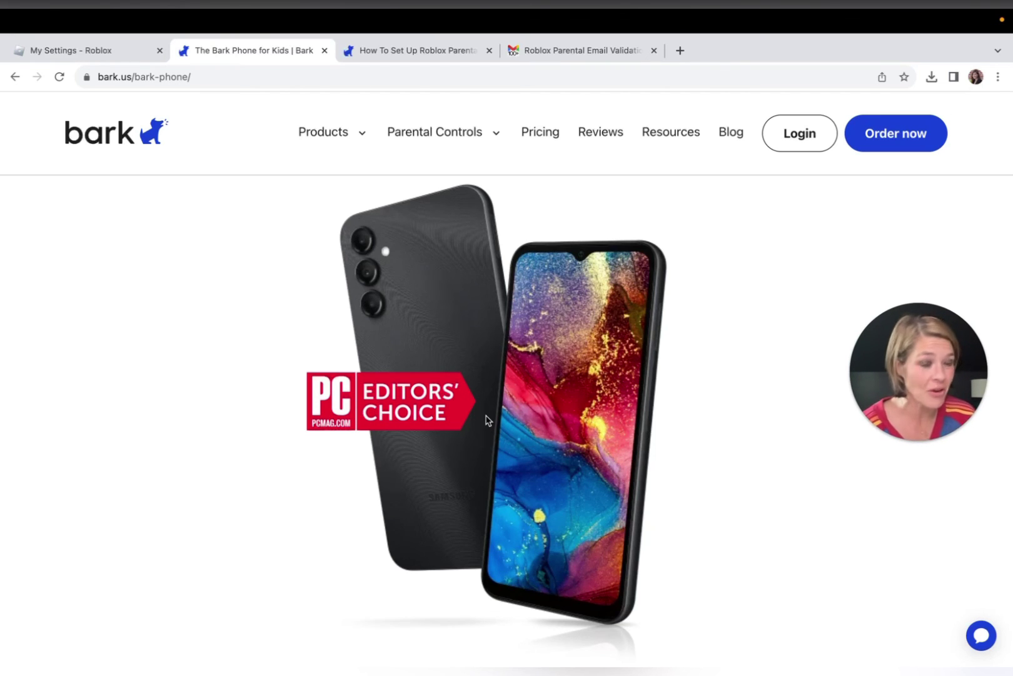
scroll(487, 419, down, 5)
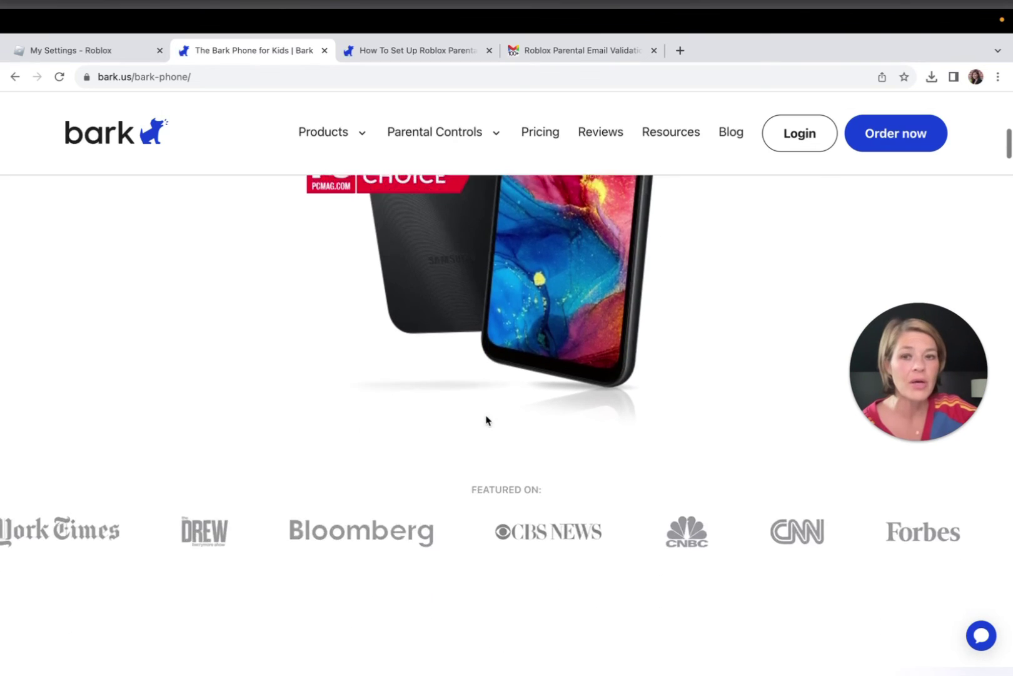
scroll(487, 419, down, 5)
scroll(486, 419, down, 4)
scroll(487, 419, down, 3)
scroll(487, 419, up, 1)
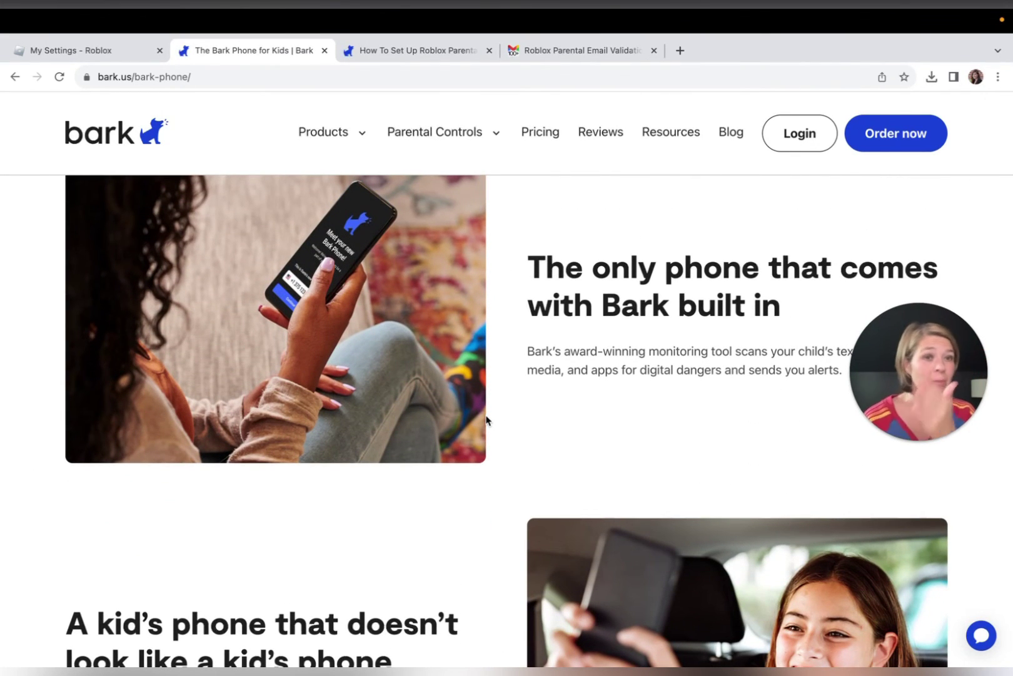
scroll(486, 420, down, 2)
scroll(486, 419, down, 3)
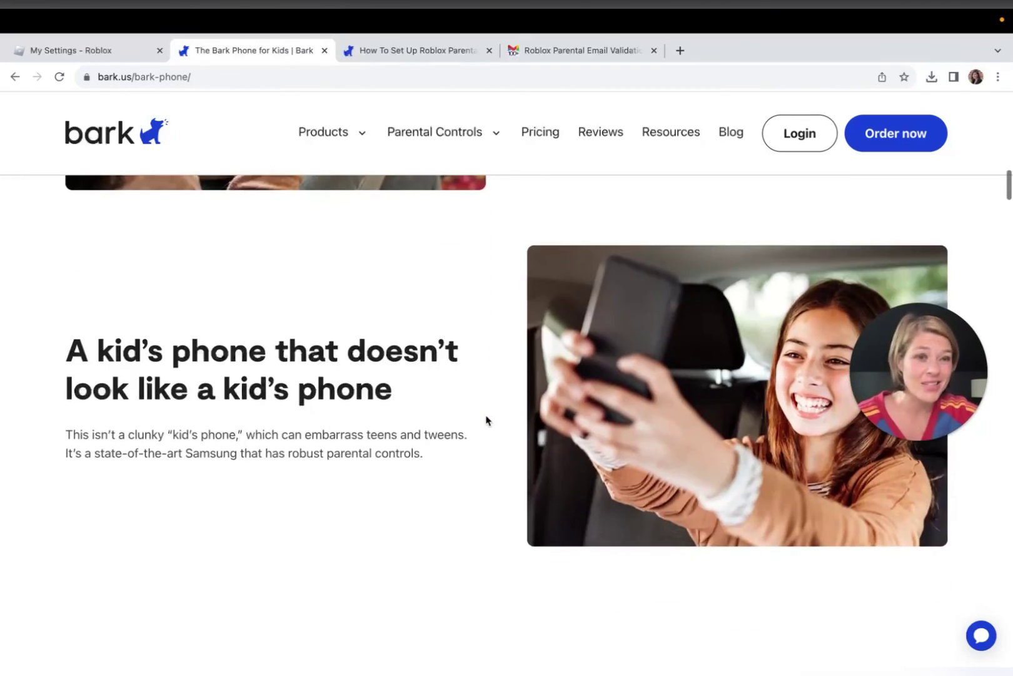
scroll(486, 419, down, 5)
scroll(487, 419, down, 4)
scroll(486, 419, down, 3)
scroll(487, 419, down, 1)
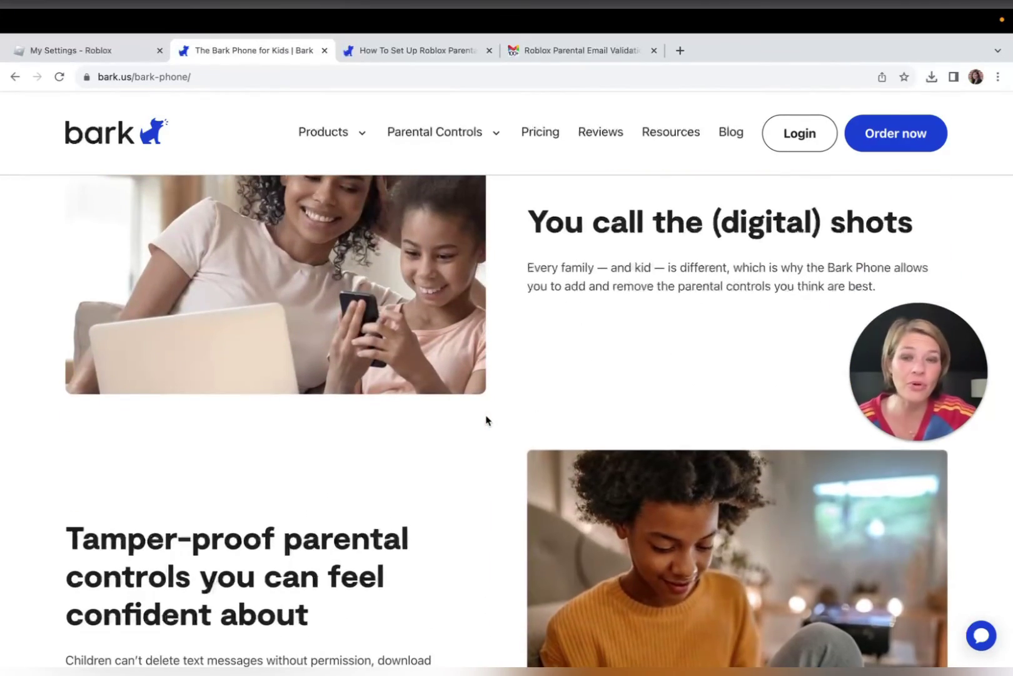
scroll(487, 420, down, 4)
scroll(486, 419, down, 4)
scroll(487, 419, down, 5)
scroll(487, 419, down, 5)
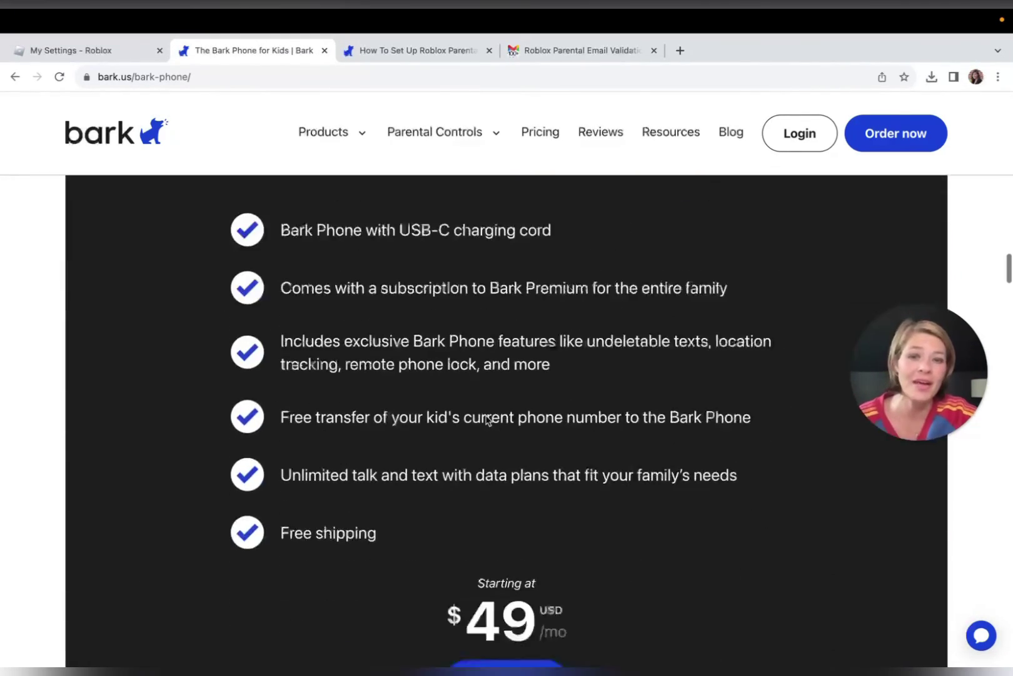
scroll(486, 419, down, 5)
scroll(487, 419, down, 1)
scroll(486, 419, down, 3)
scroll(487, 420, down, 1)
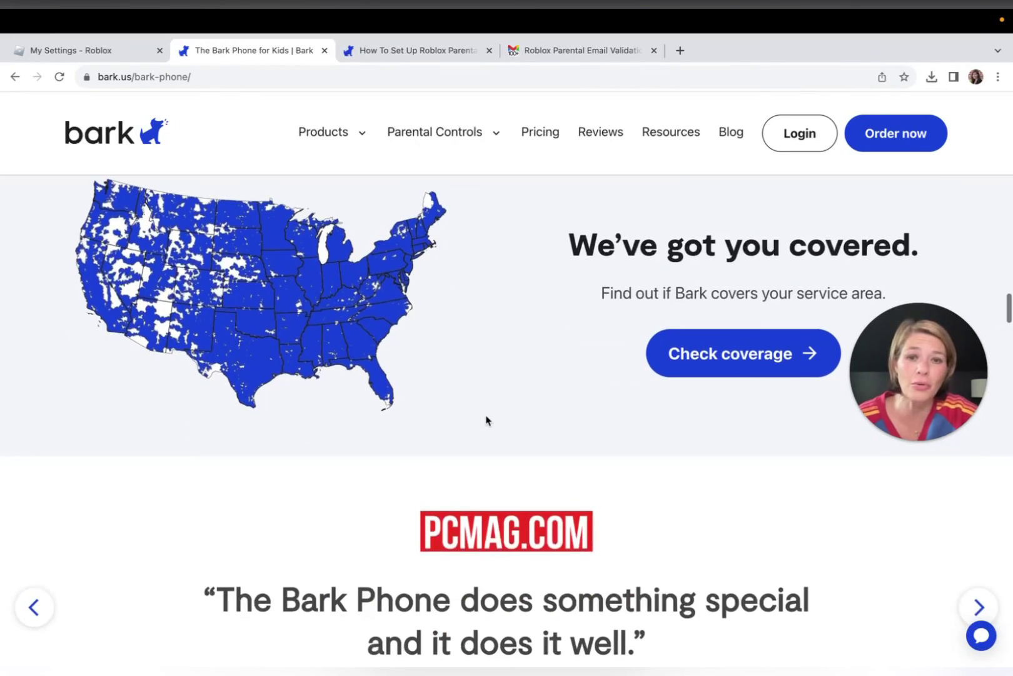
scroll(486, 419, down, 5)
scroll(487, 419, down, 5)
scroll(487, 419, down, 1)
scroll(486, 419, up, 1)
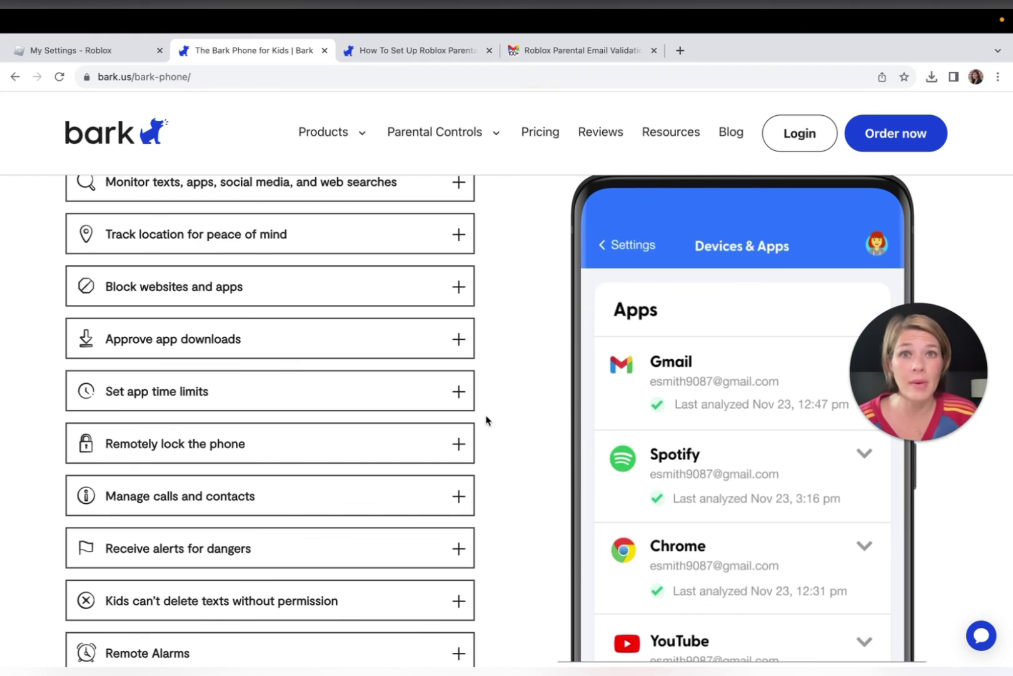
- Return to the Roblox My Settings tab and go to the Roblox home page
click(62, 50)
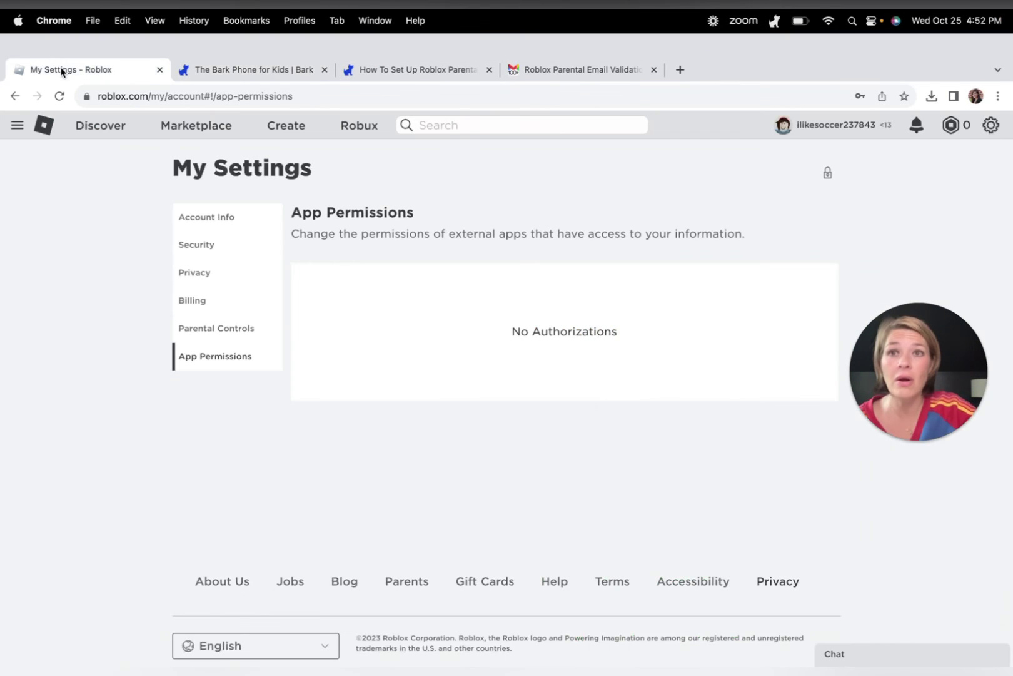
click(45, 125)
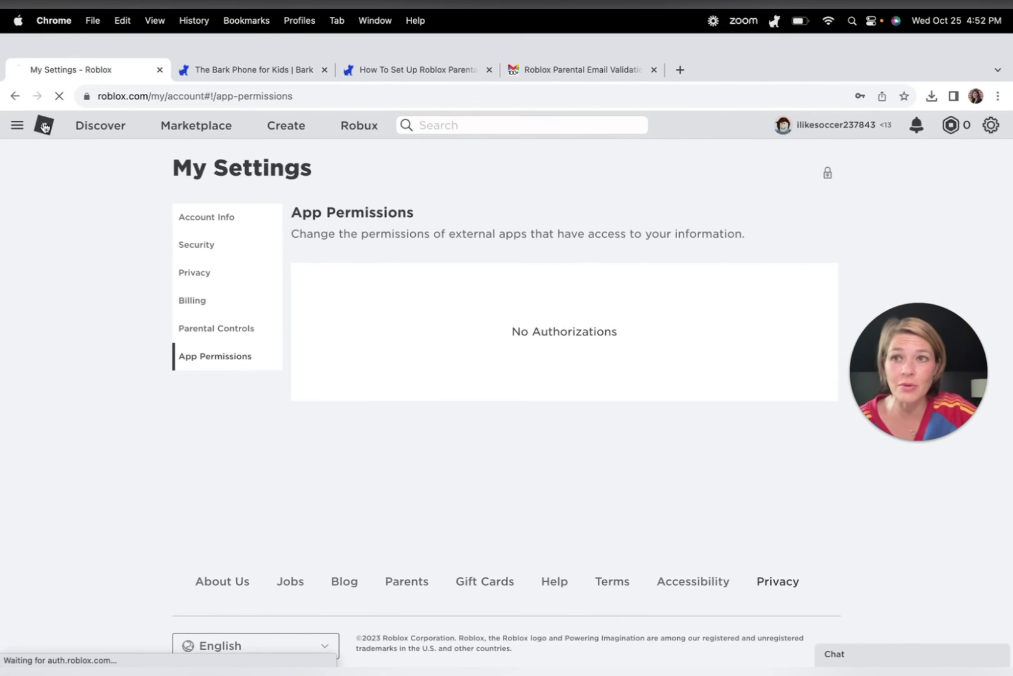